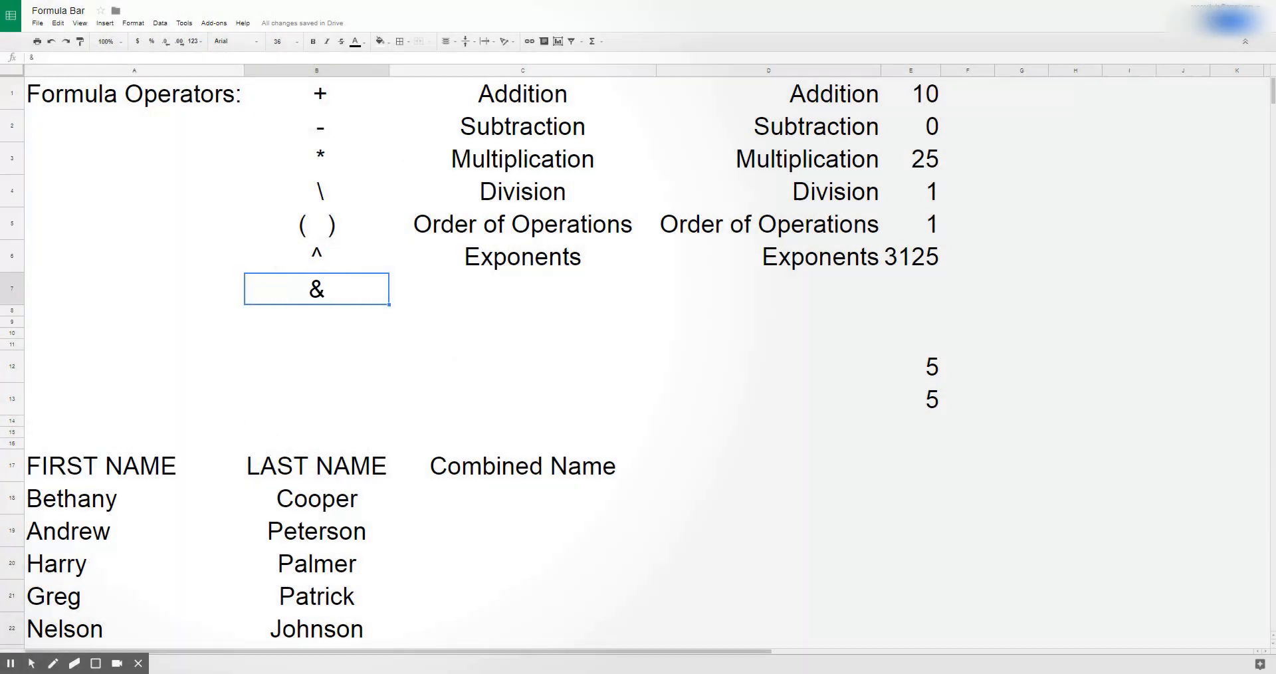
Enter the formula =A18&B18 in C18 to join the first and last name in the first name row
{"action": "scroll", "coordinate": [513, 276], "scroll_direction": "down", "scroll_amount": 4}
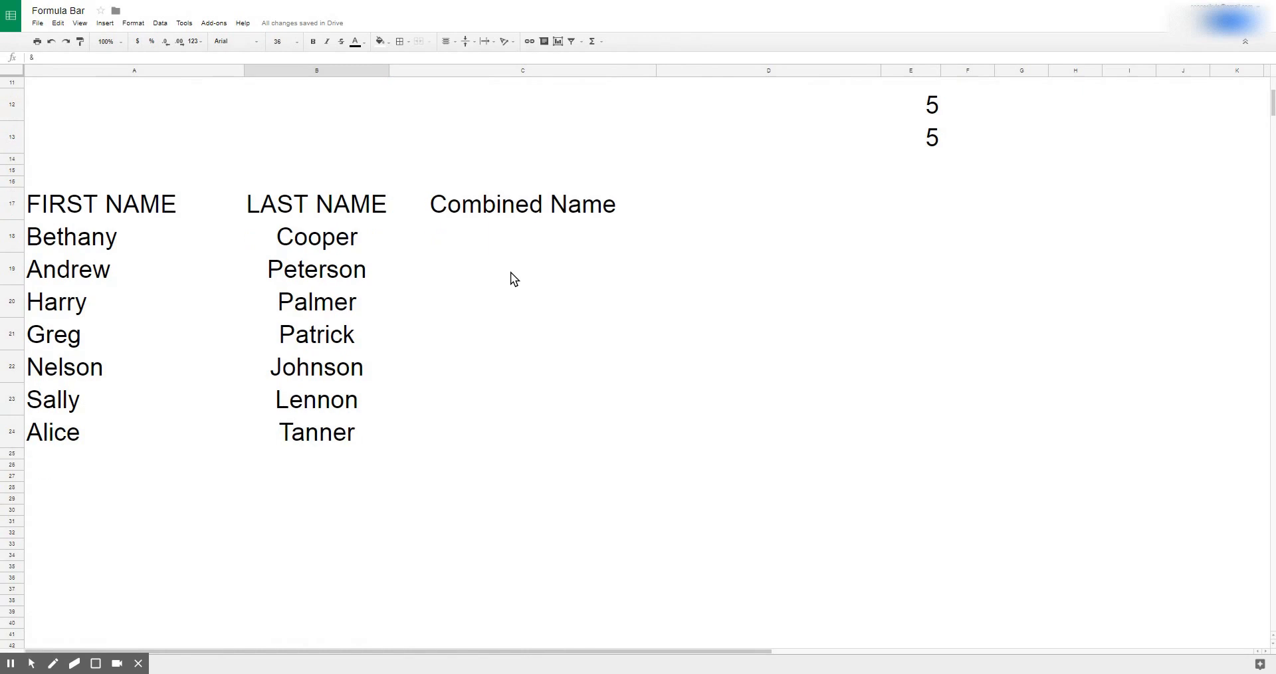
{"action": "scroll", "coordinate": [512, 273], "scroll_direction": "down", "scroll_amount": 1}
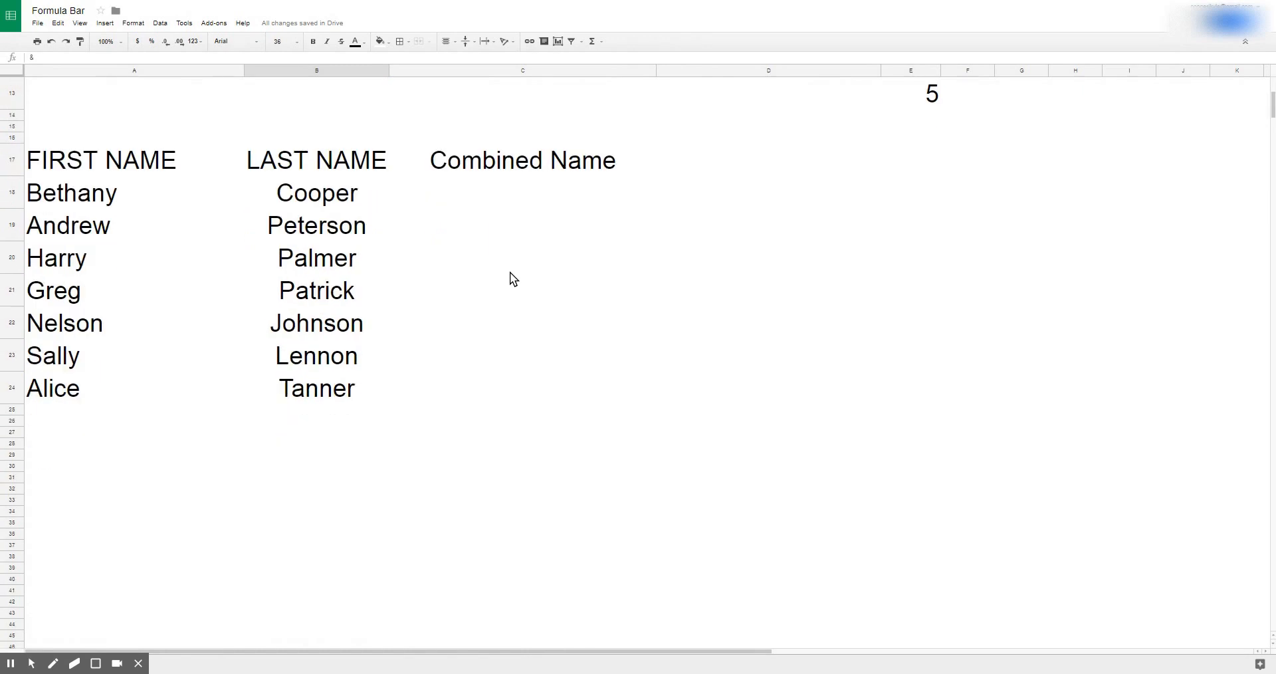
{"action": "left_click", "coordinate": [523, 200]}
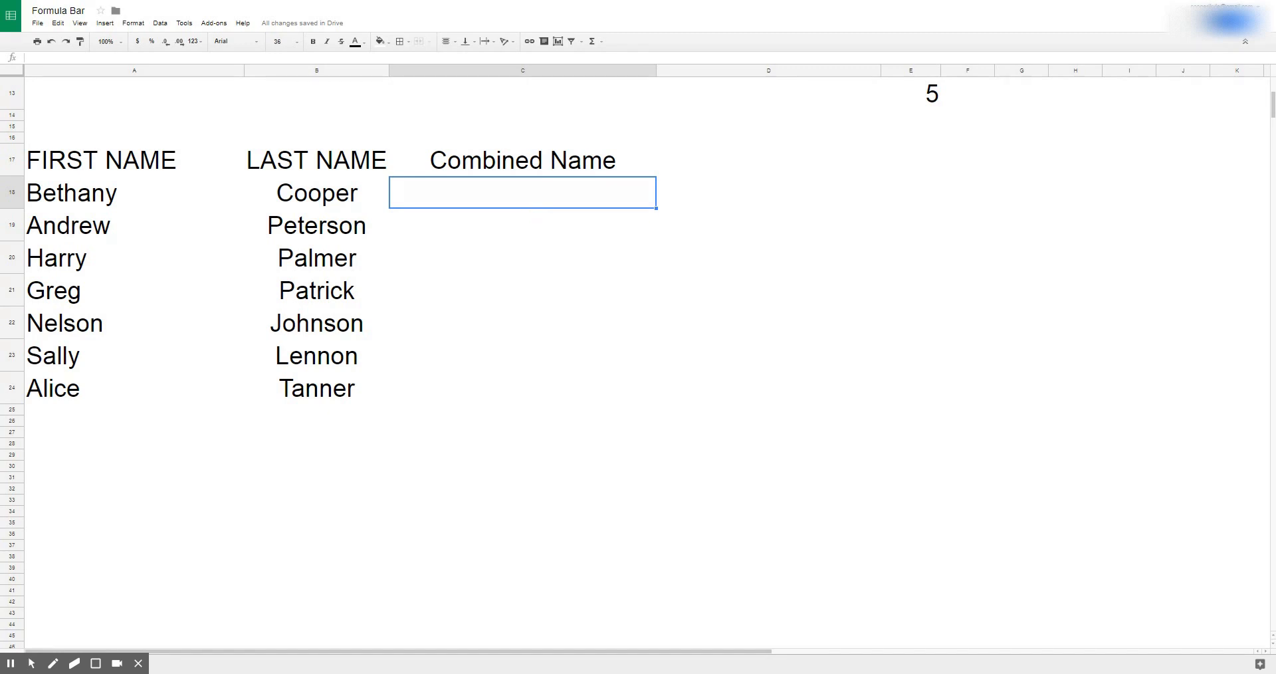
{"action": "scroll", "coordinate": [524, 221], "scroll_direction": "down", "scroll_amount": 1}
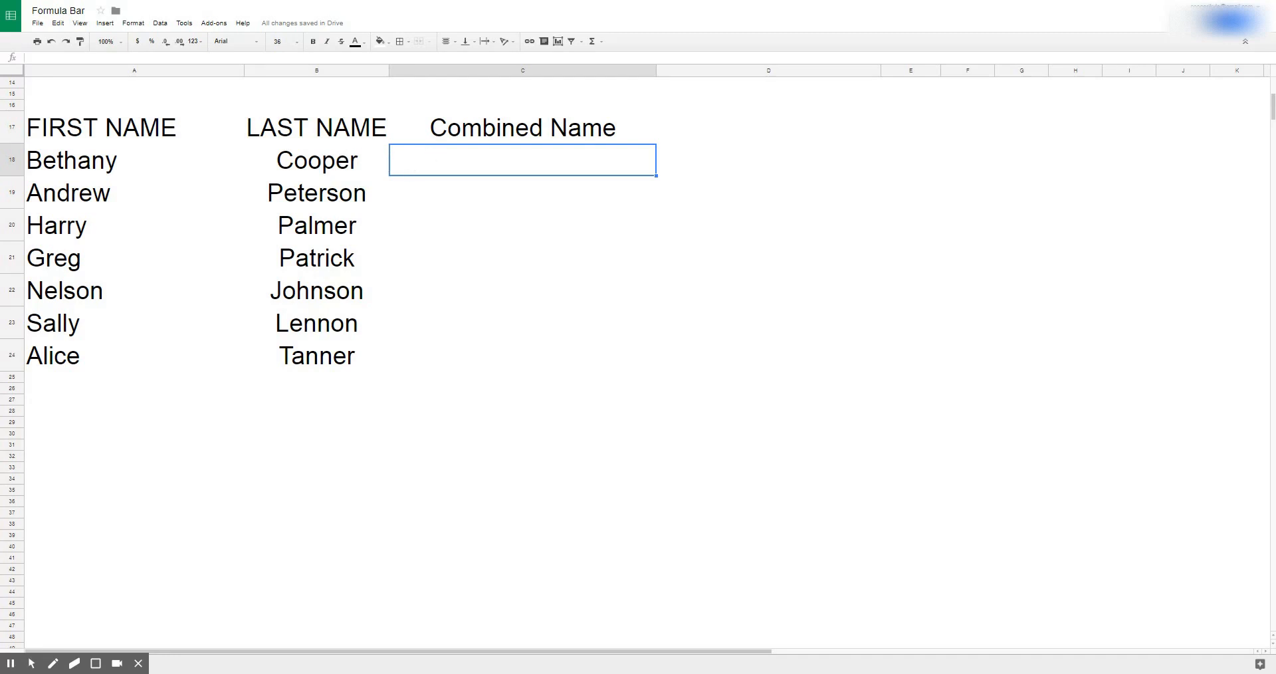
{"action": "type", "text": "="}
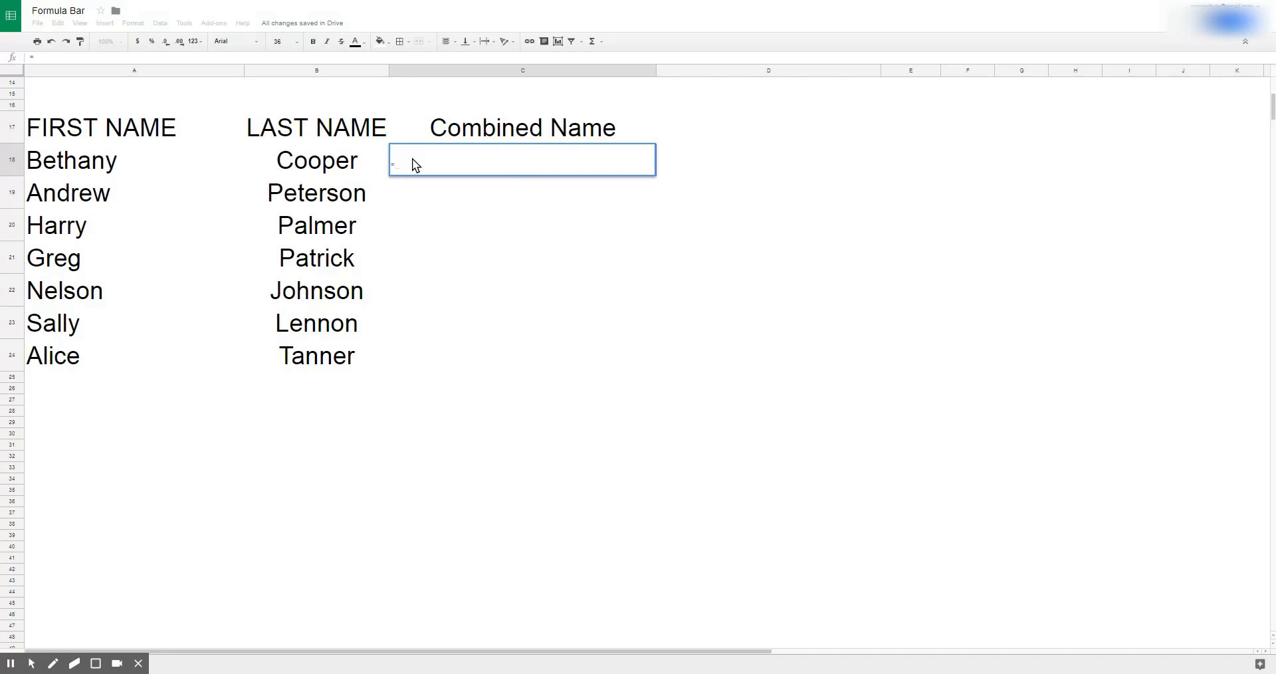
{"action": "left_click", "coordinate": [108, 167]}
{"action": "type", "text": "&"}
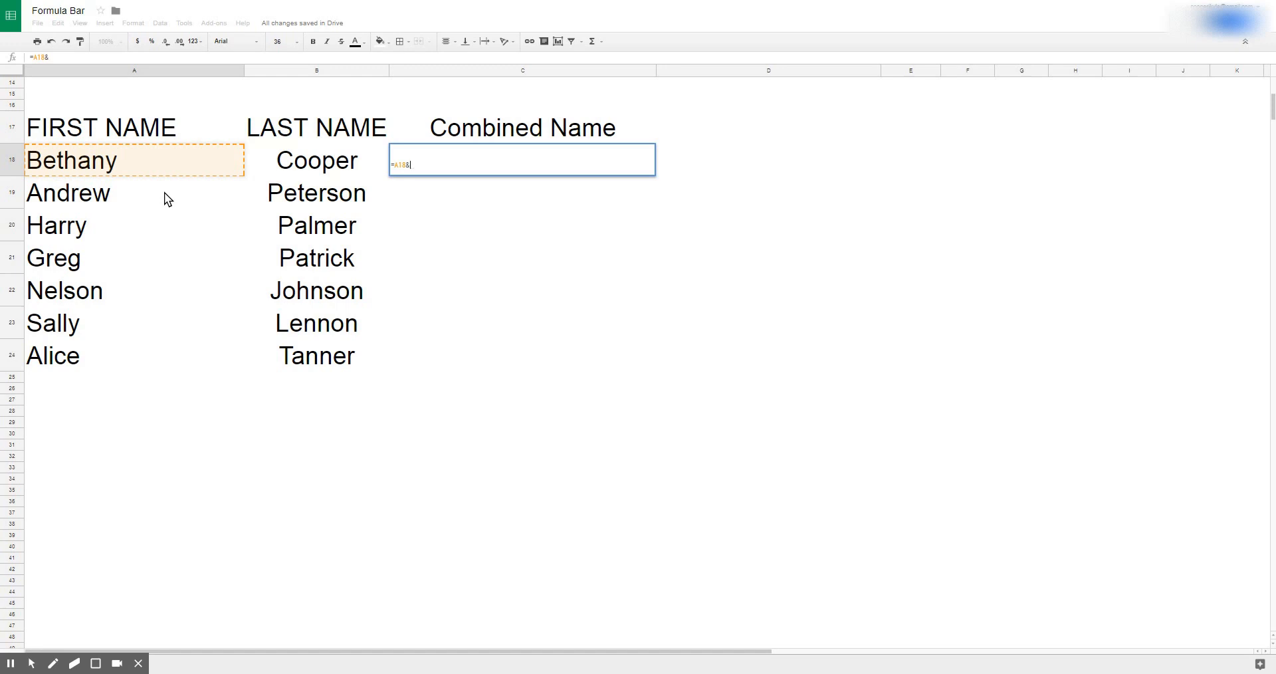
{"action": "left_click", "coordinate": [274, 163]}
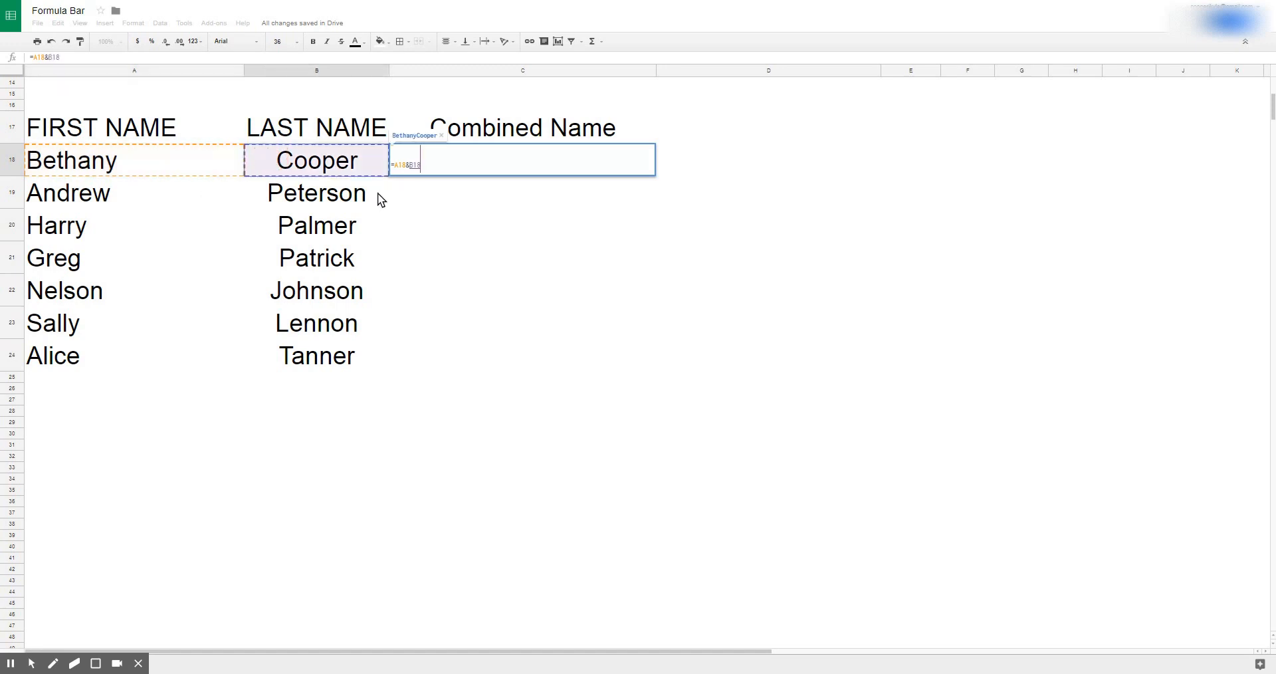
{"action": "key", "text": "Return"}
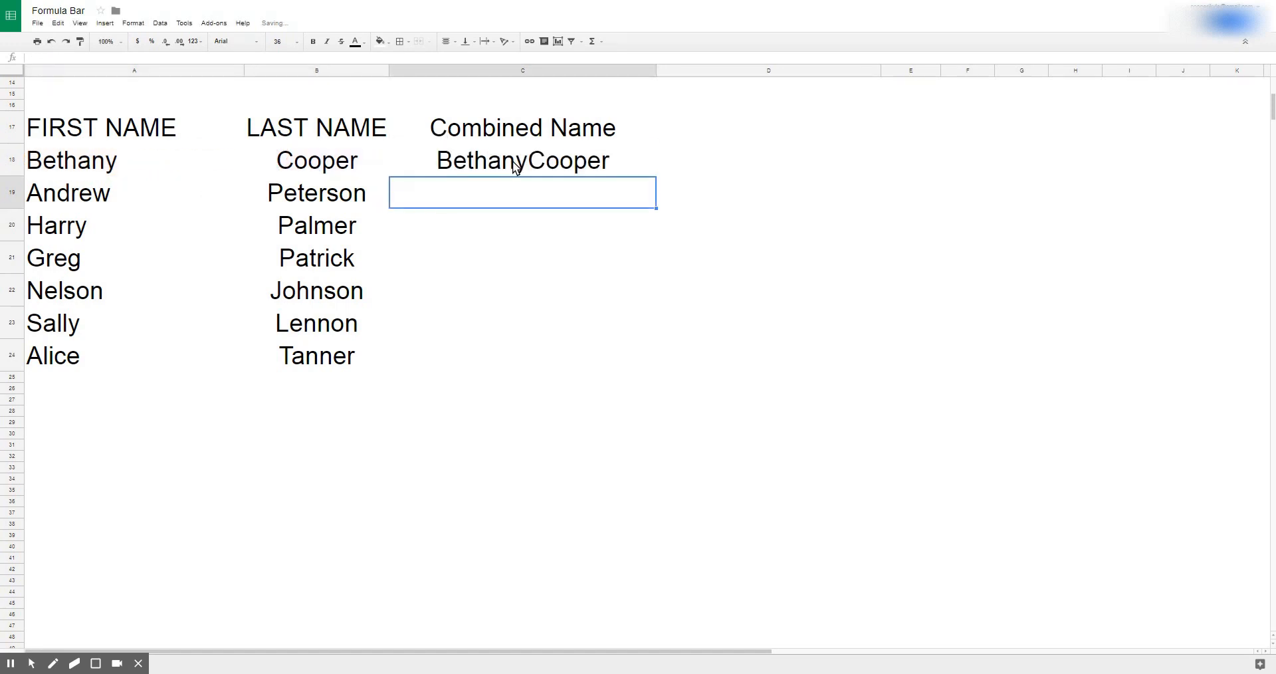
Copy the formula from C18 into C19 and inspect the pasted formula's cell references
{"action": "left_click", "coordinate": [516, 166]}
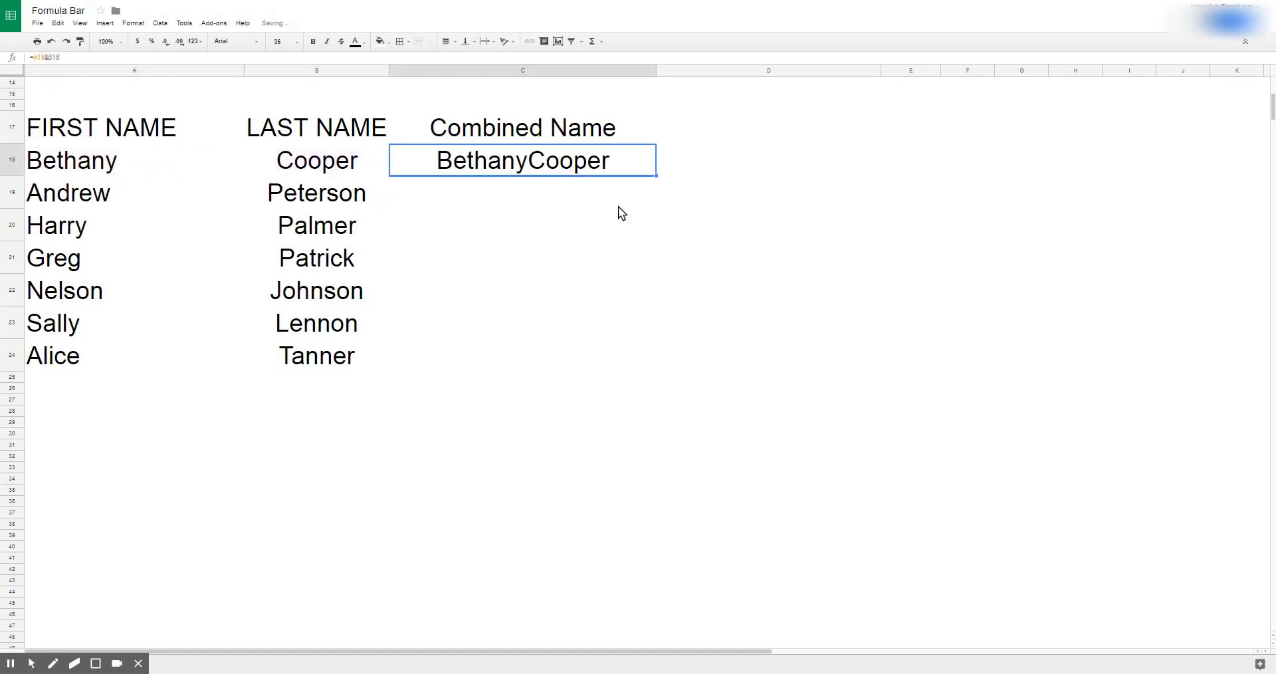
{"action": "left_click", "coordinate": [492, 194]}
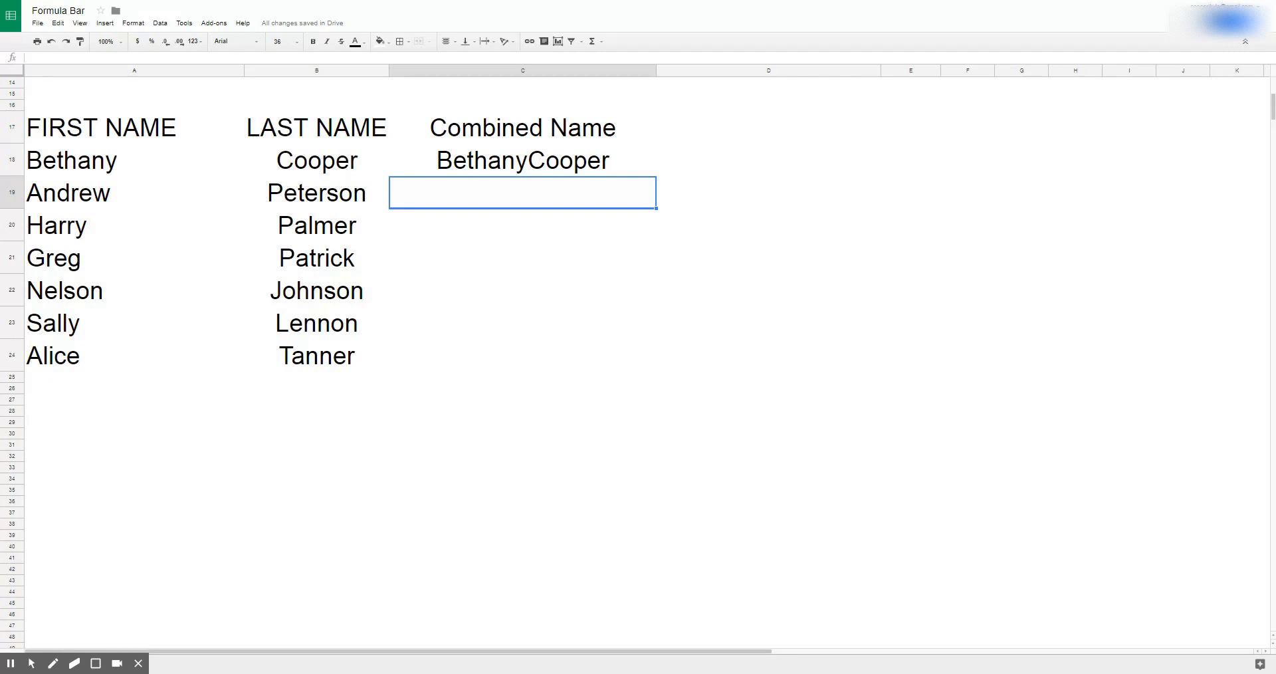
{"action": "left_click", "coordinate": [510, 162]}
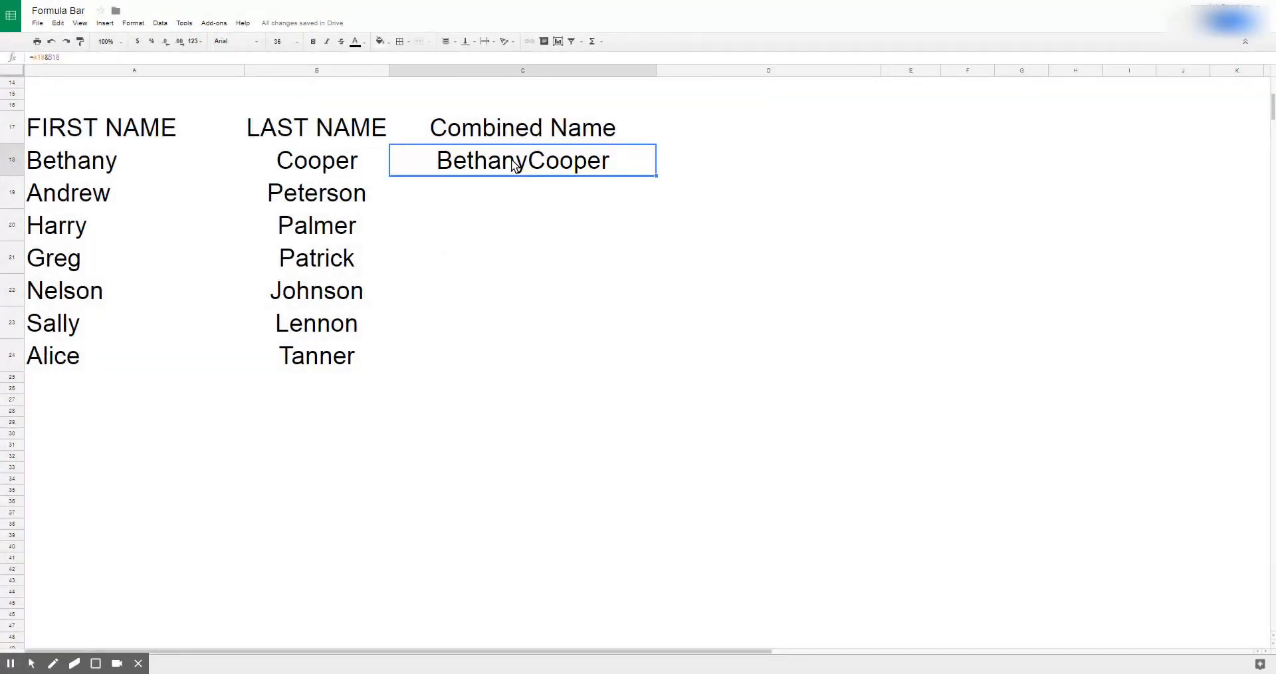
{"action": "key", "text": "ctrl+c"}
{"action": "left_click", "coordinate": [564, 192]}
{"action": "key", "text": "ctrl+v"}
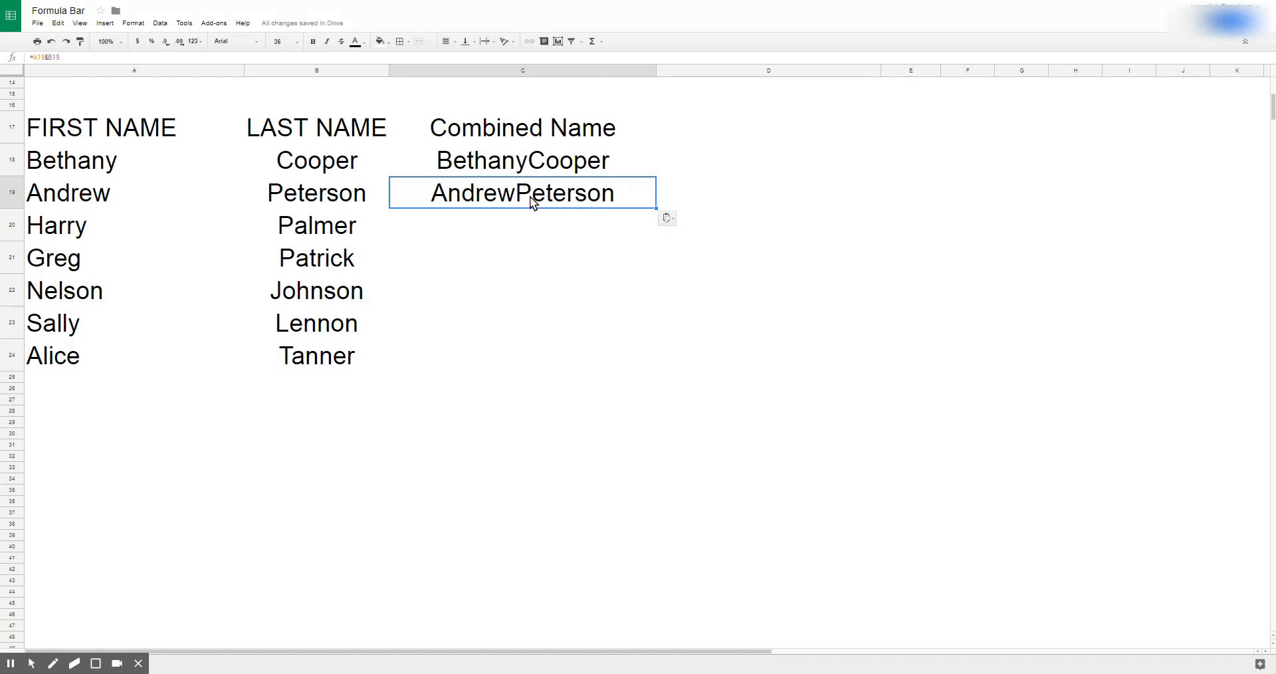
{"action": "left_click", "coordinate": [51, 58]}
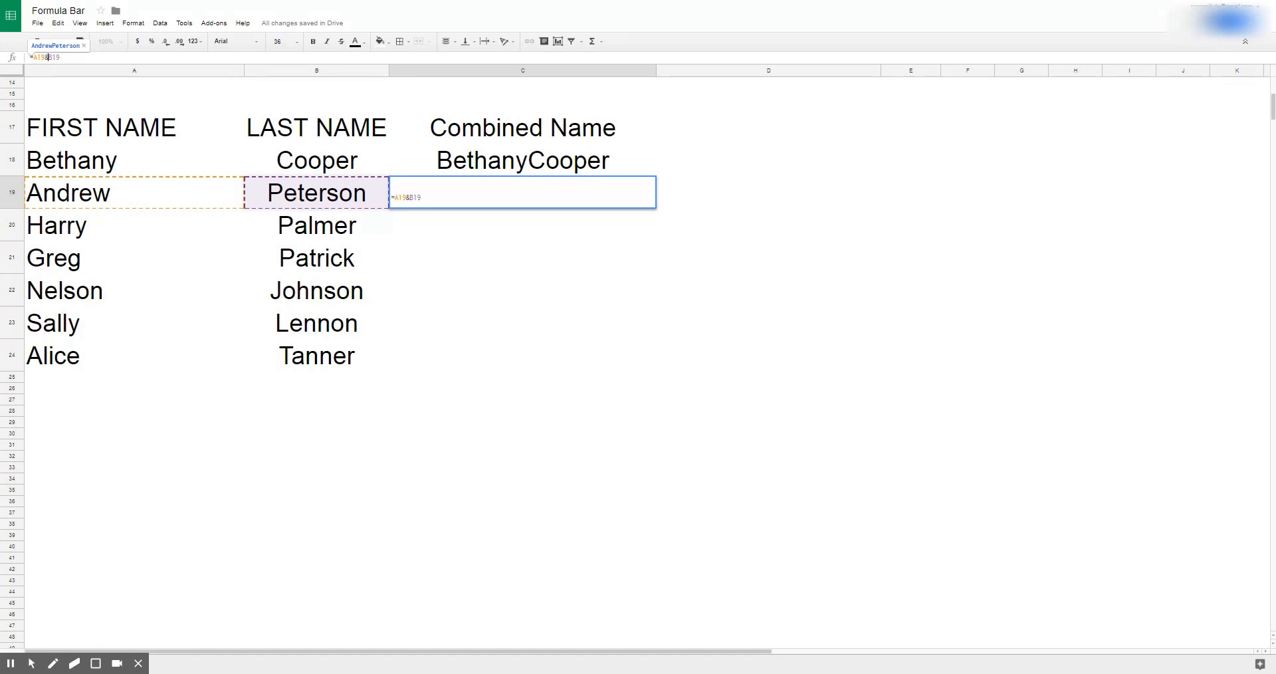
{"action": "key", "text": "Return"}
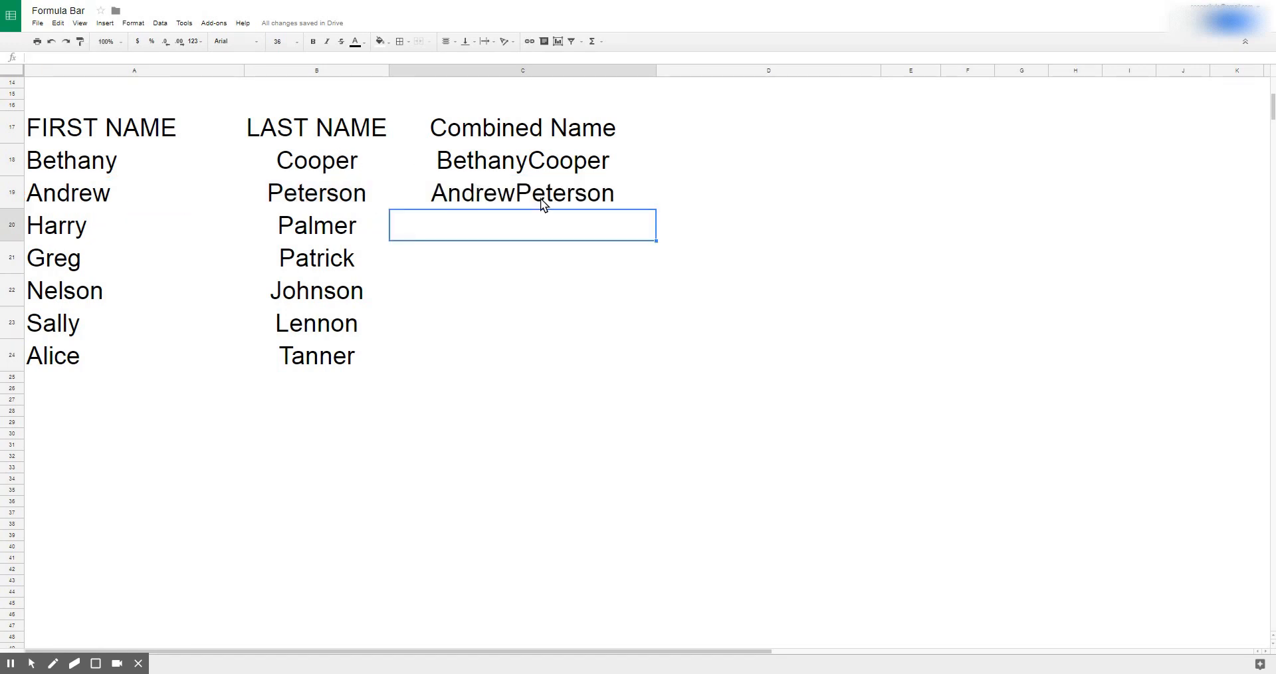
Copy the C19 formula into C20 and fill it down through C24
{"action": "left_click", "coordinate": [567, 206]}
{"action": "key", "text": "ctrl+c"}
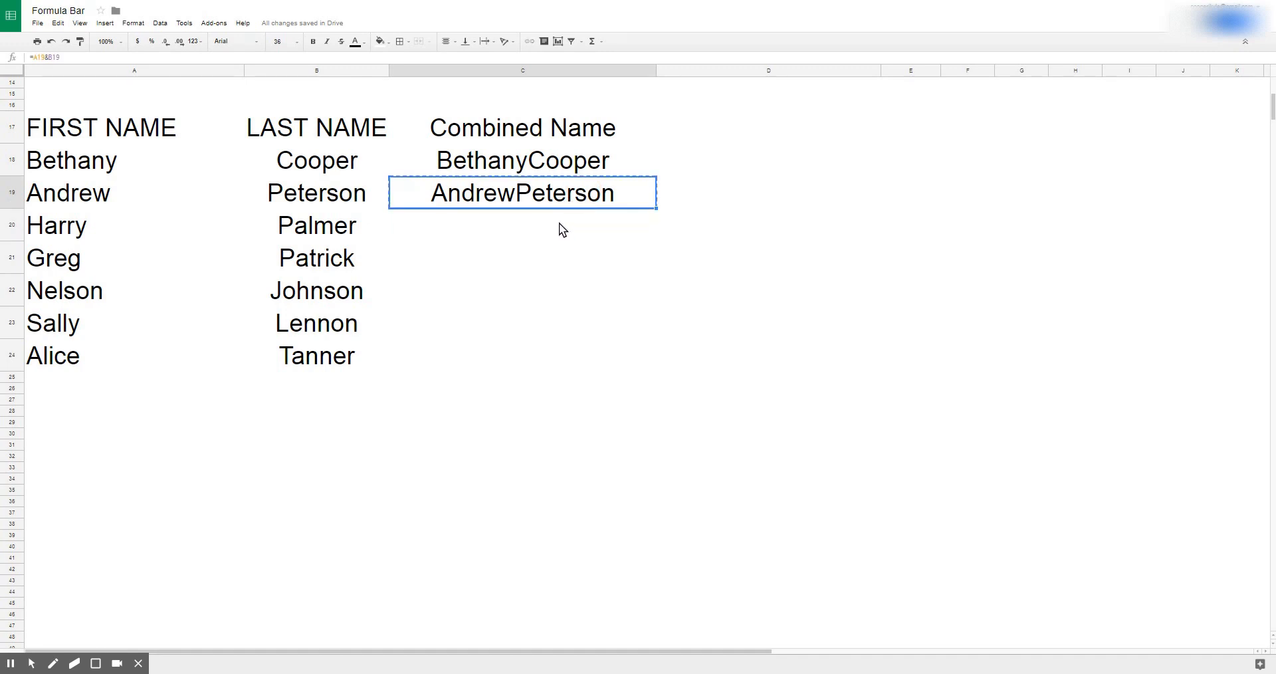
{"action": "left_click", "coordinate": [559, 224]}
{"action": "key", "text": "ctrl+v"}
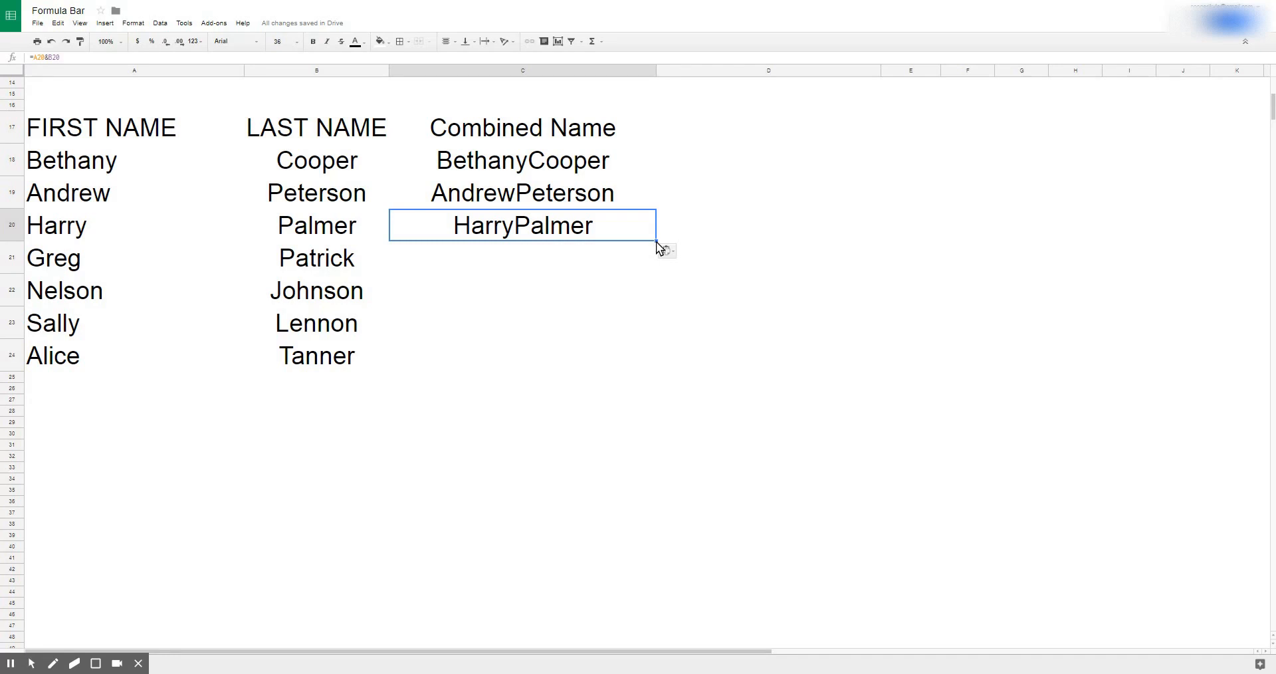
{"action": "left_click_drag", "start_coordinate": [657, 241], "coordinate": [658, 353]}
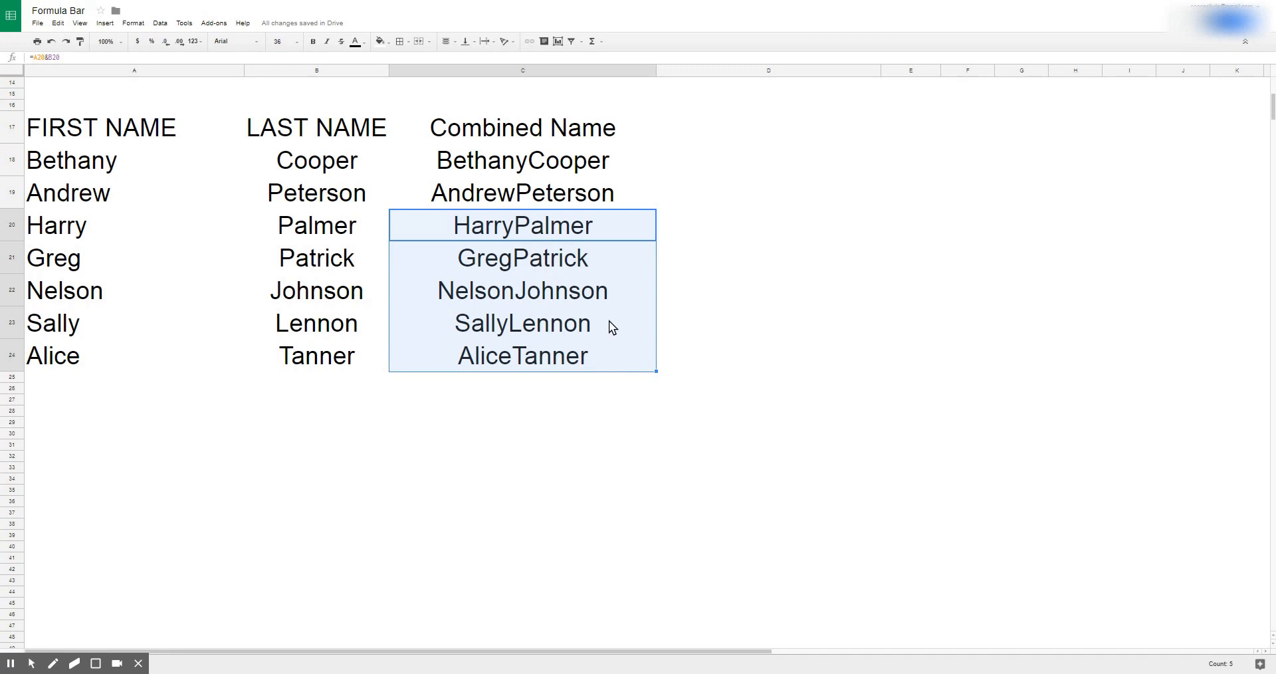
Add a quoted space to C18's formula, making it =A18&" "&B18, and fill it down through C24
{"action": "left_click", "coordinate": [520, 166]}
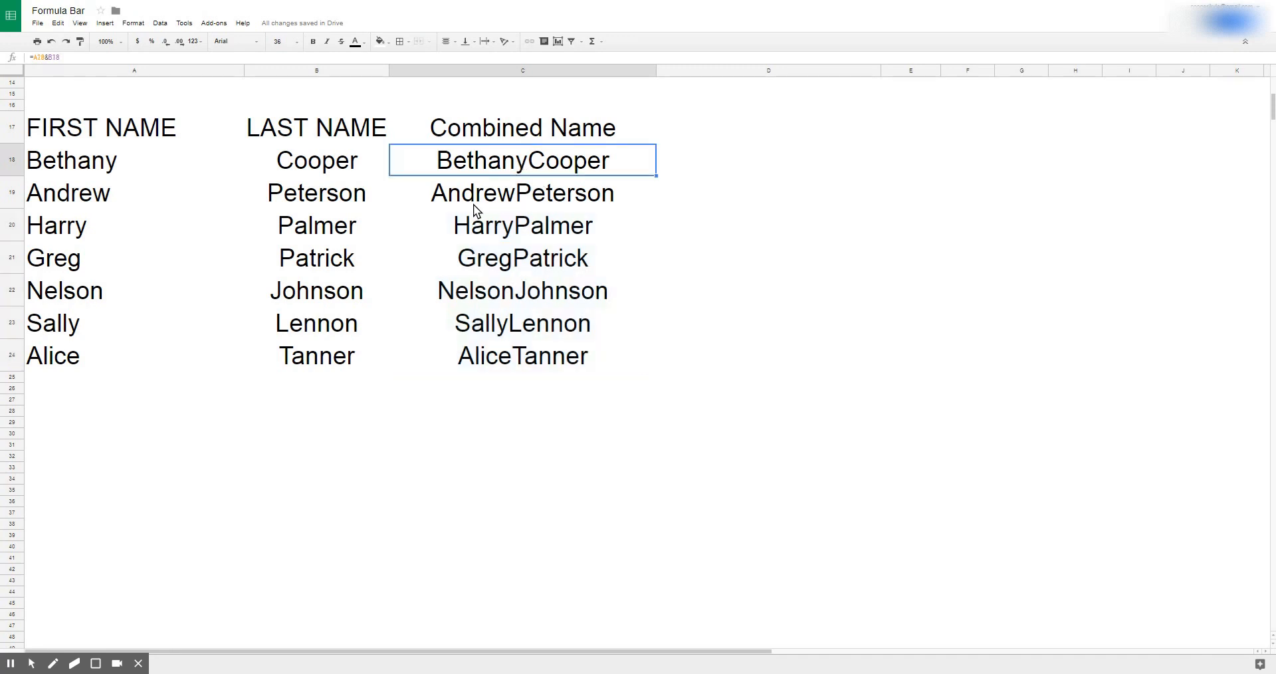
{"action": "left_click", "coordinate": [46, 59]}
{"action": "key", "text": "Right"}
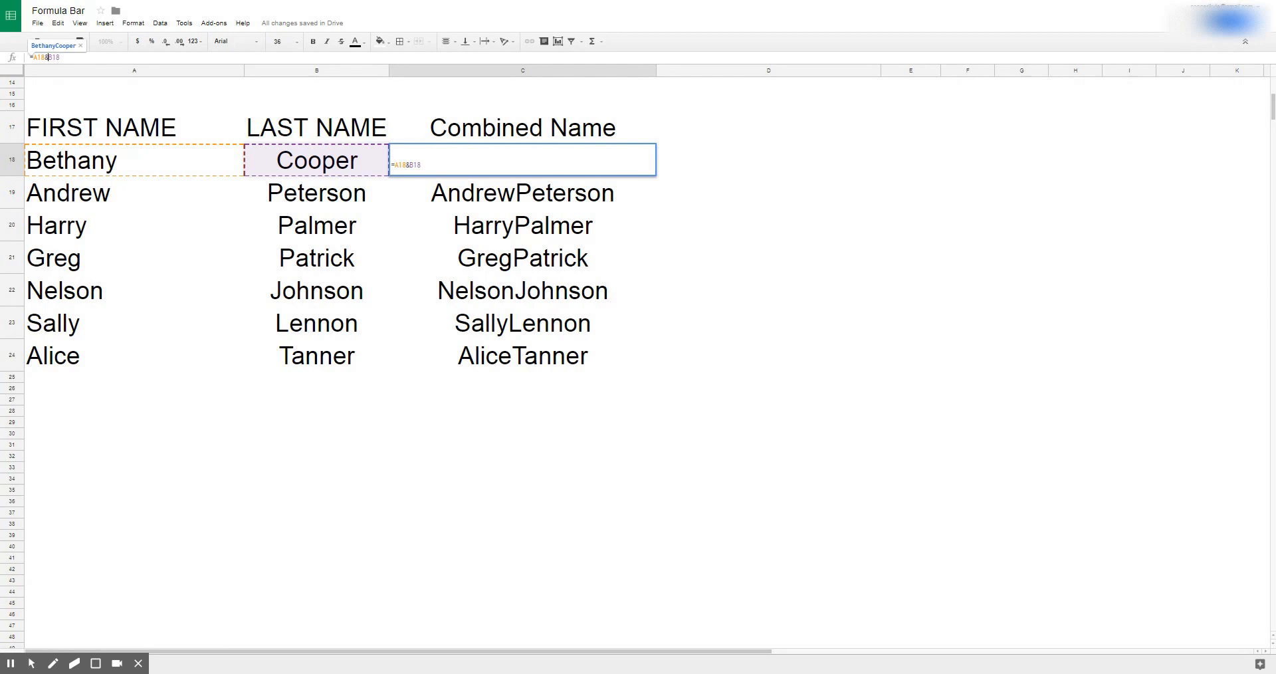
{"action": "type", "text": "\" \"&"}
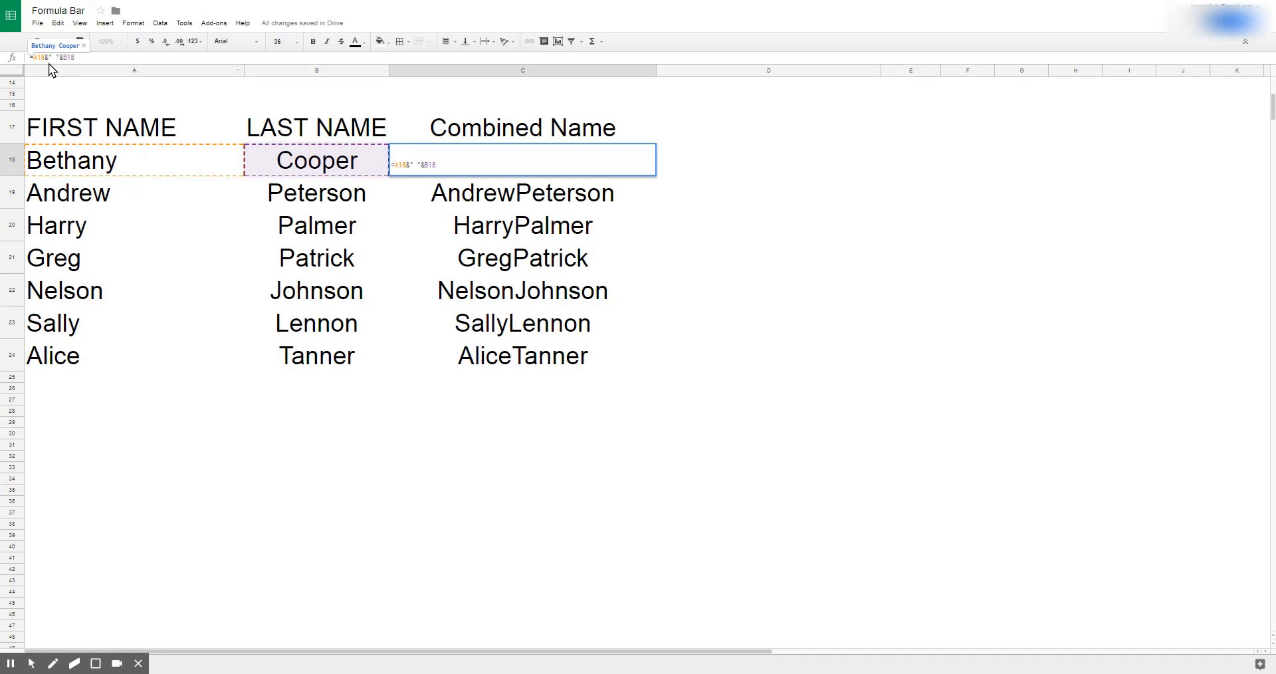
{"action": "key", "text": "Return"}
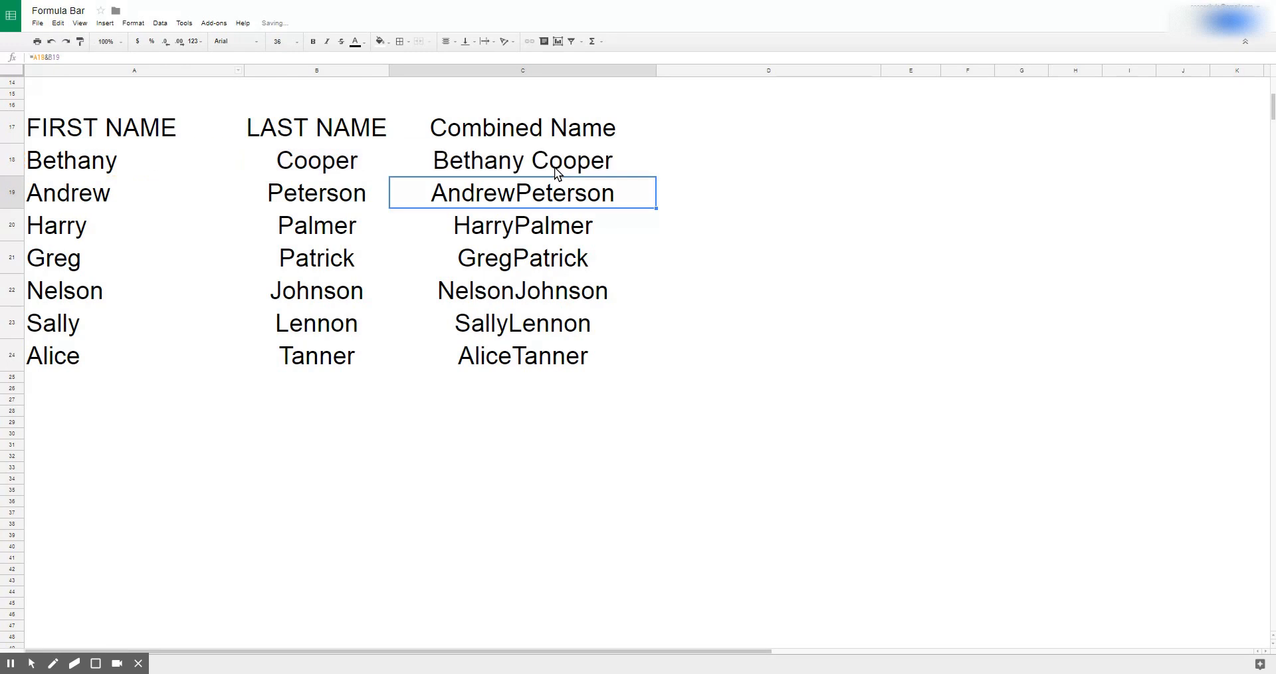
{"action": "left_click", "coordinate": [591, 167]}
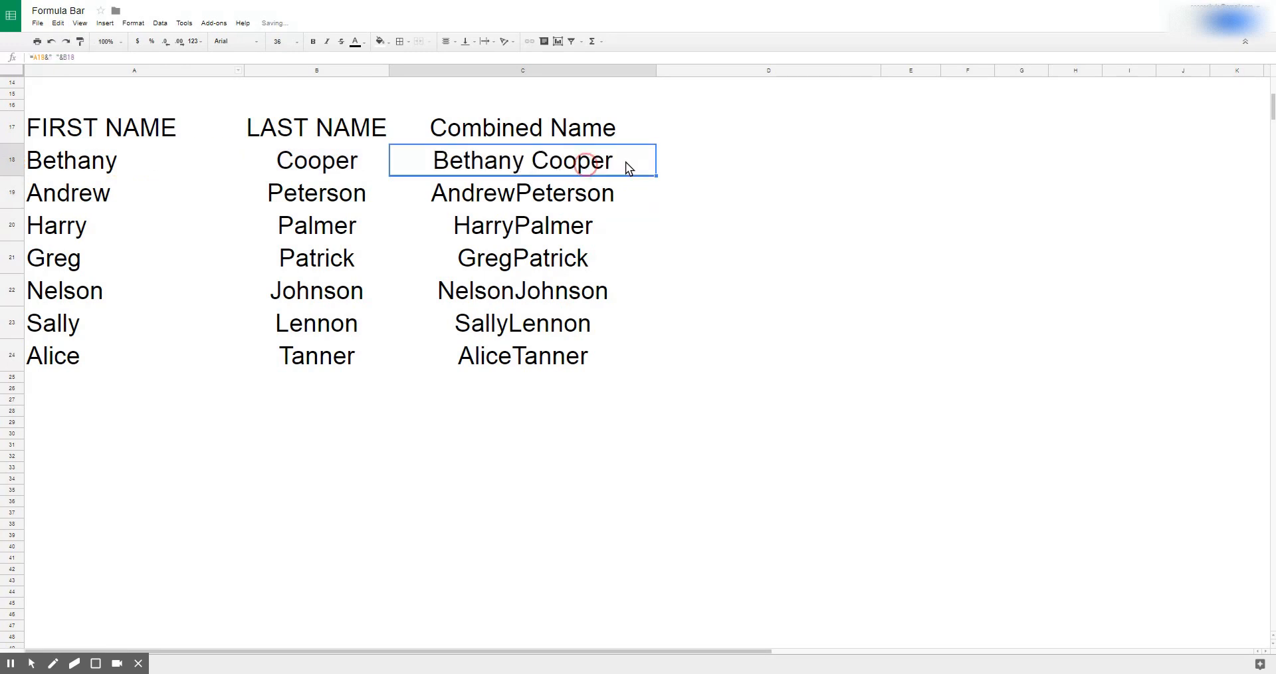
{"action": "left_click_drag", "start_coordinate": [657, 175], "coordinate": [656, 312]}
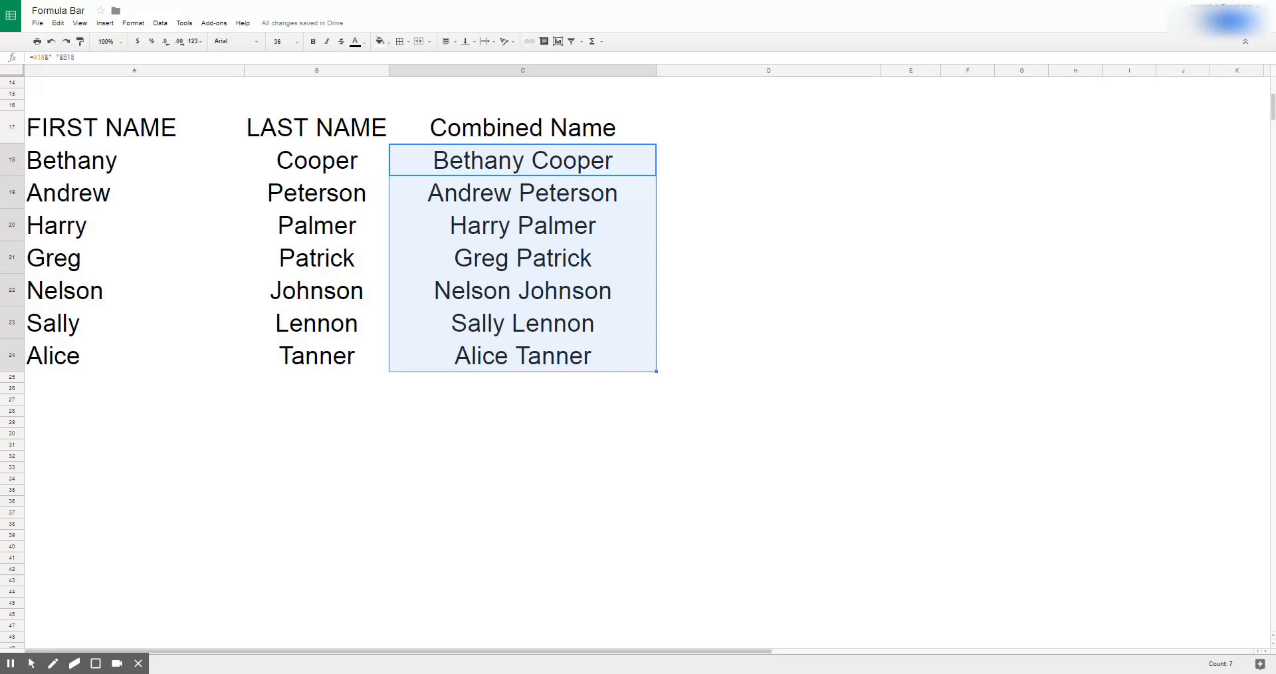
Replace C18's formula with =B18&", "&A18 to put the last name first, and fill it down through C24
{"action": "left_click", "coordinate": [89, 56]}
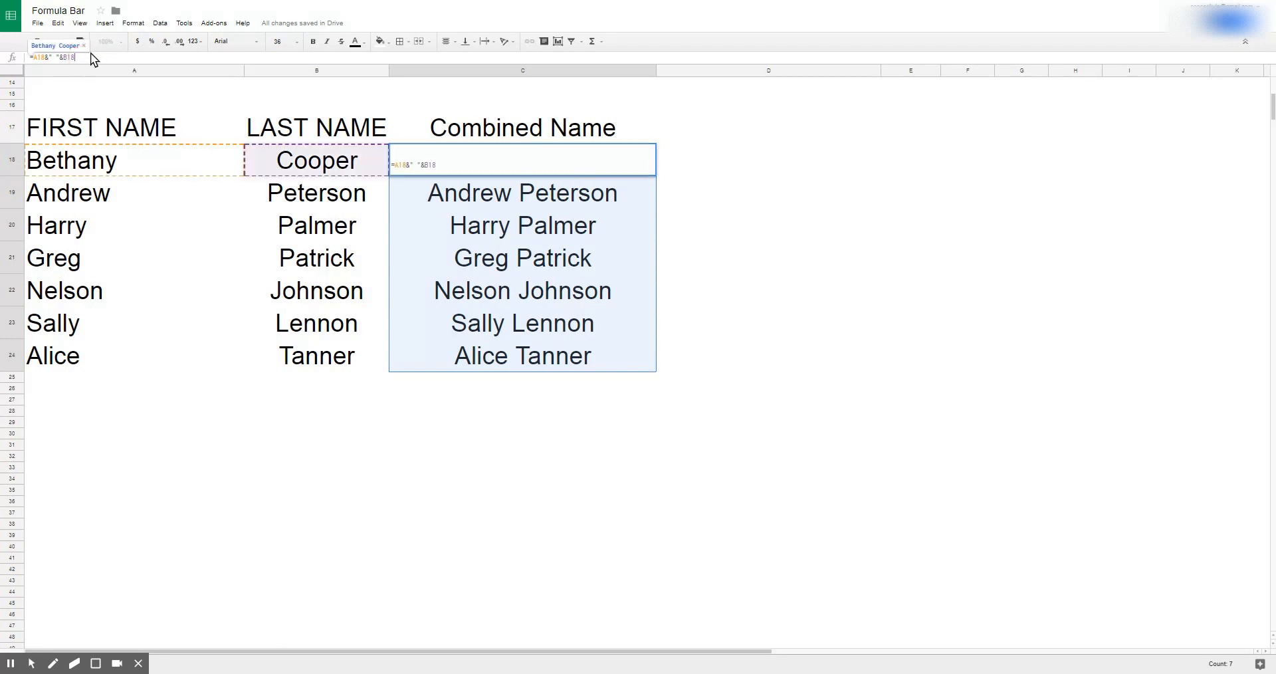
{"action": "key", "text": "BackSpace"}
{"action": "key", "text": "BackSpace"}
{"action": "key", "text": "BackSpace"}
{"action": "key", "text": "BackSpace"}
{"action": "key", "text": "BackSpace"}
{"action": "key", "text": "BackSpace"}
{"action": "key", "text": "BackSpace"}
{"action": "key", "text": "BackSpace"}
{"action": "key", "text": "BackSpace"}
{"action": "key", "text": "BackSpace"}
{"action": "key", "text": "BackSpace"}
{"action": "key", "text": "BackSpace"}
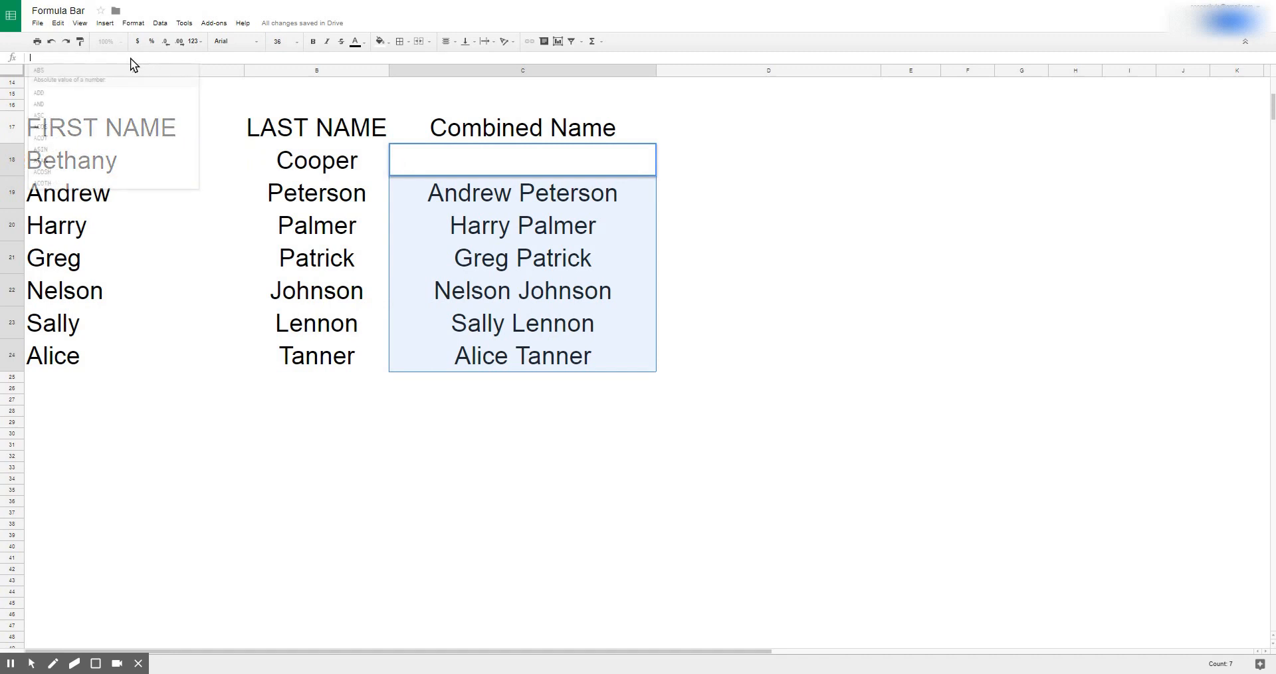
{"action": "type", "text": "="}
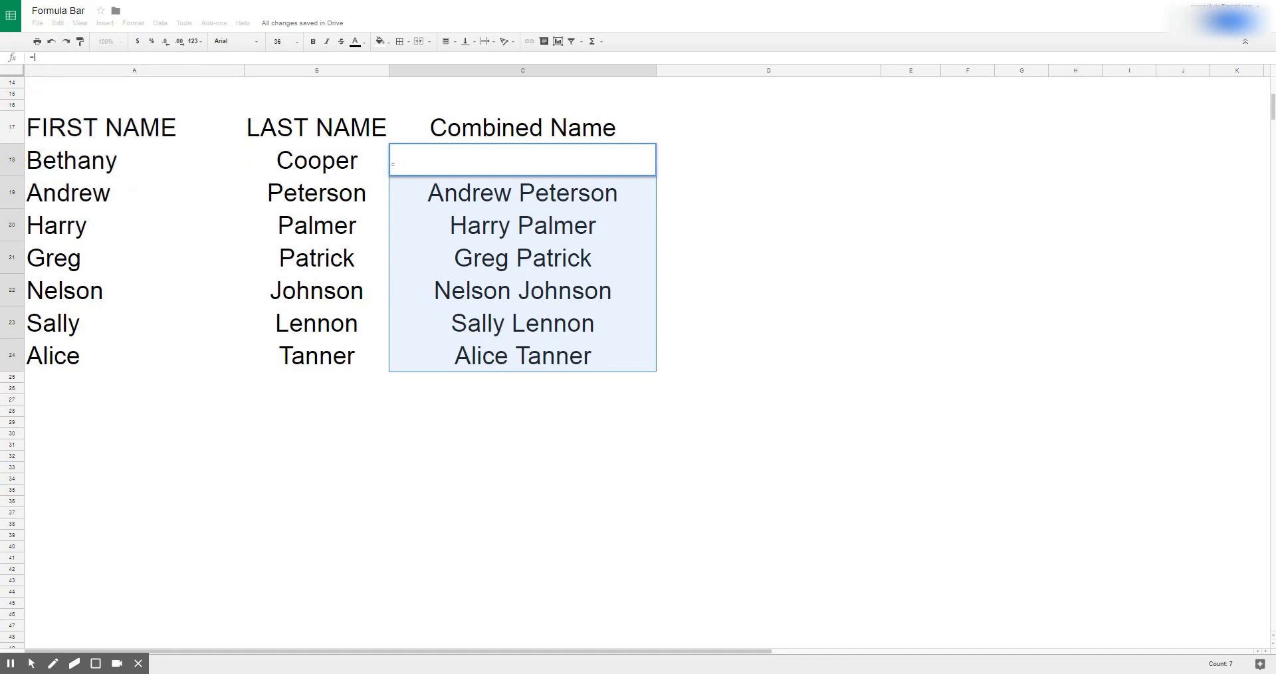
{"action": "left_click", "coordinate": [299, 162]}
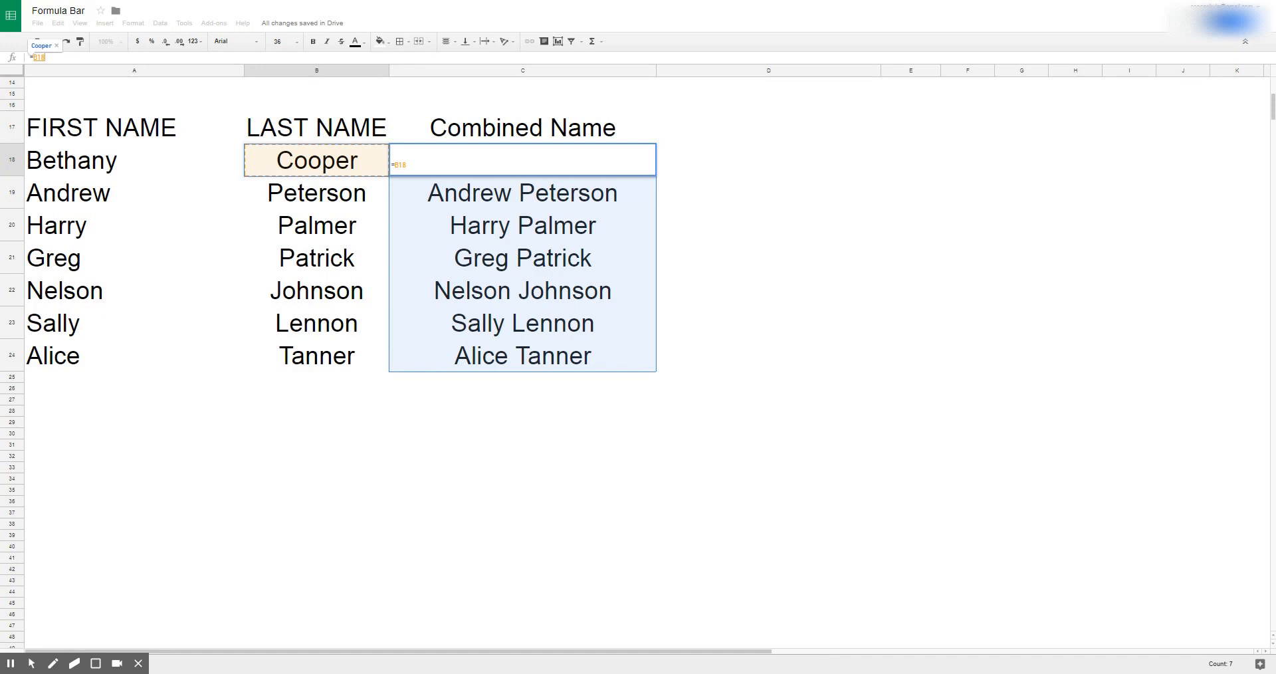
{"action": "type", "text": "&\""}
{"action": "type", "text": ","}
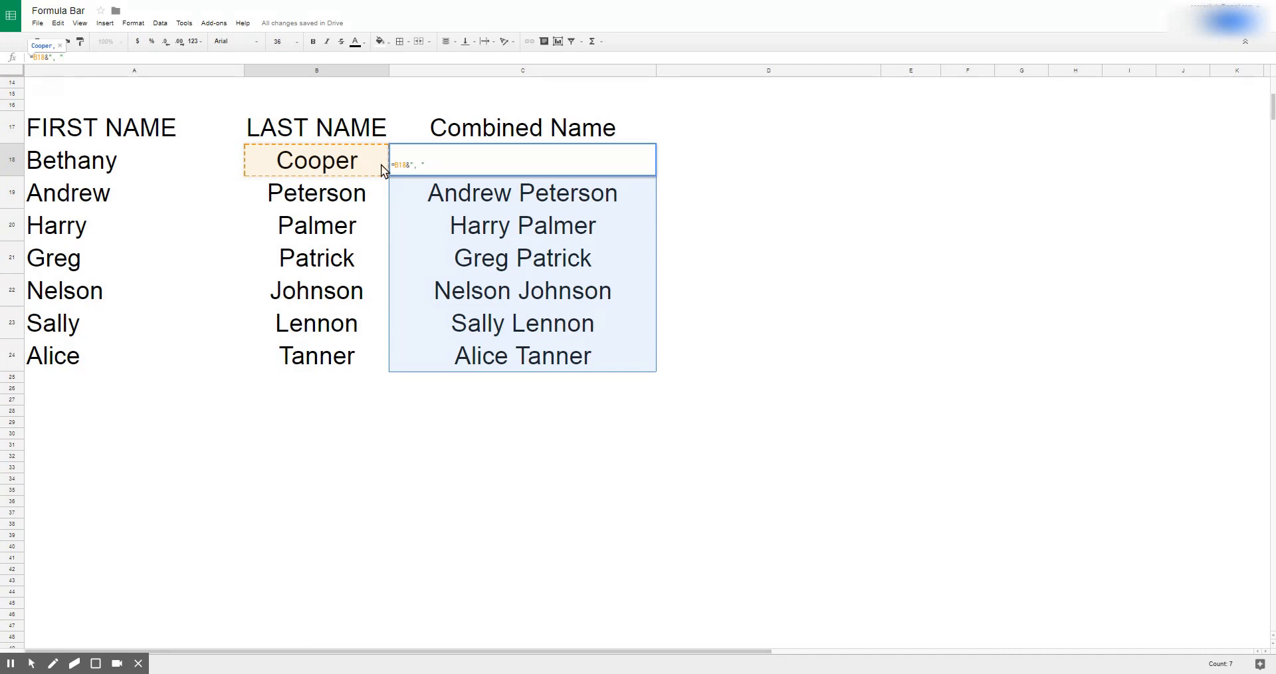
{"action": "type", "text": " \"&"}
{"action": "left_click", "coordinate": [150, 158]}
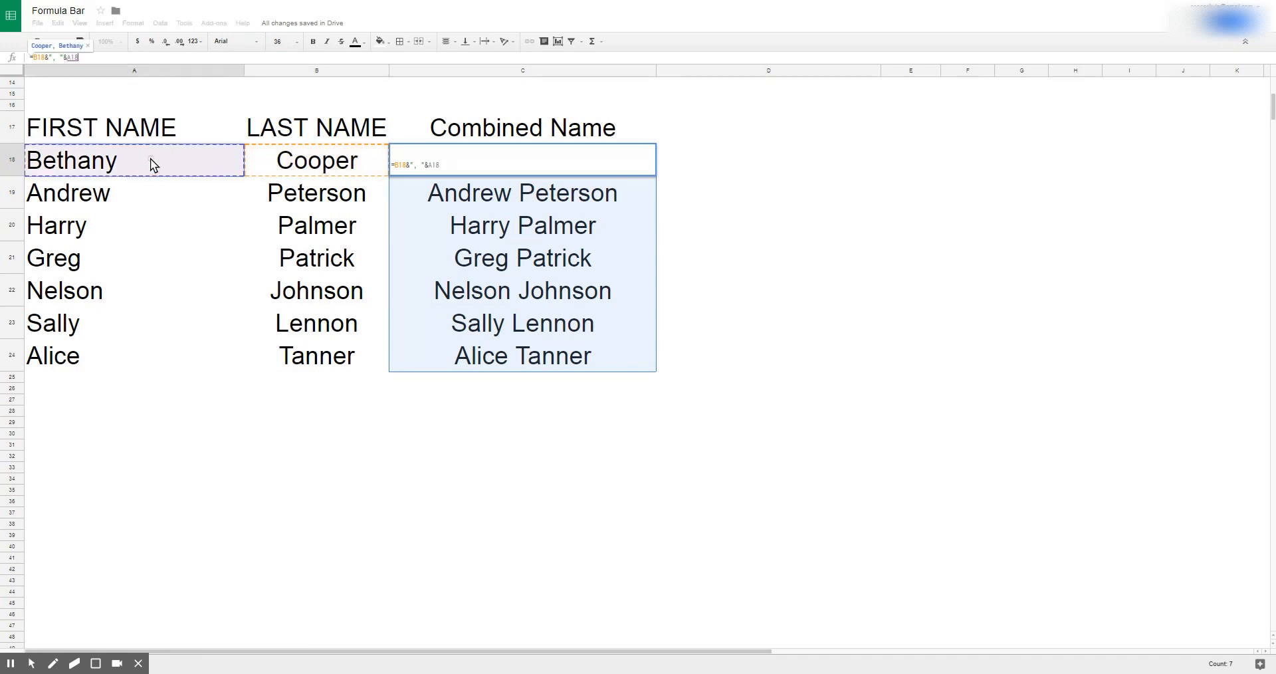
{"action": "key", "text": "Return"}
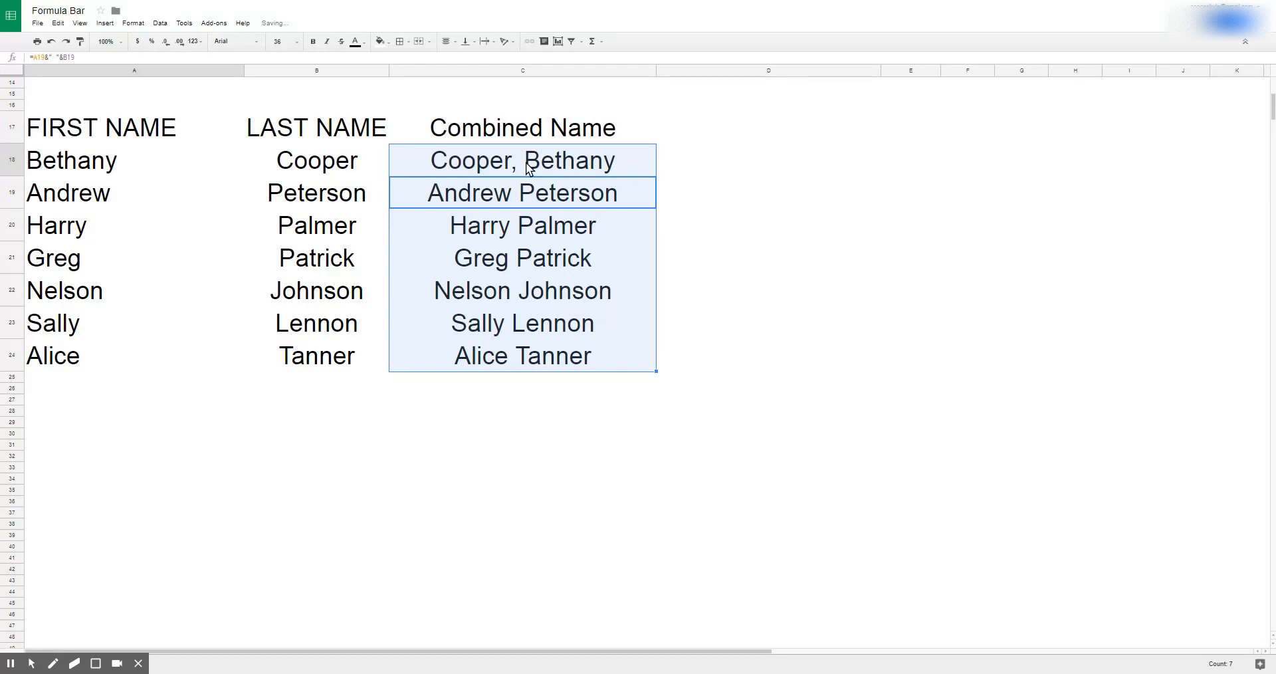
{"action": "left_click", "coordinate": [557, 163]}
{"action": "left_click_drag", "start_coordinate": [656, 176], "coordinate": [658, 366]}
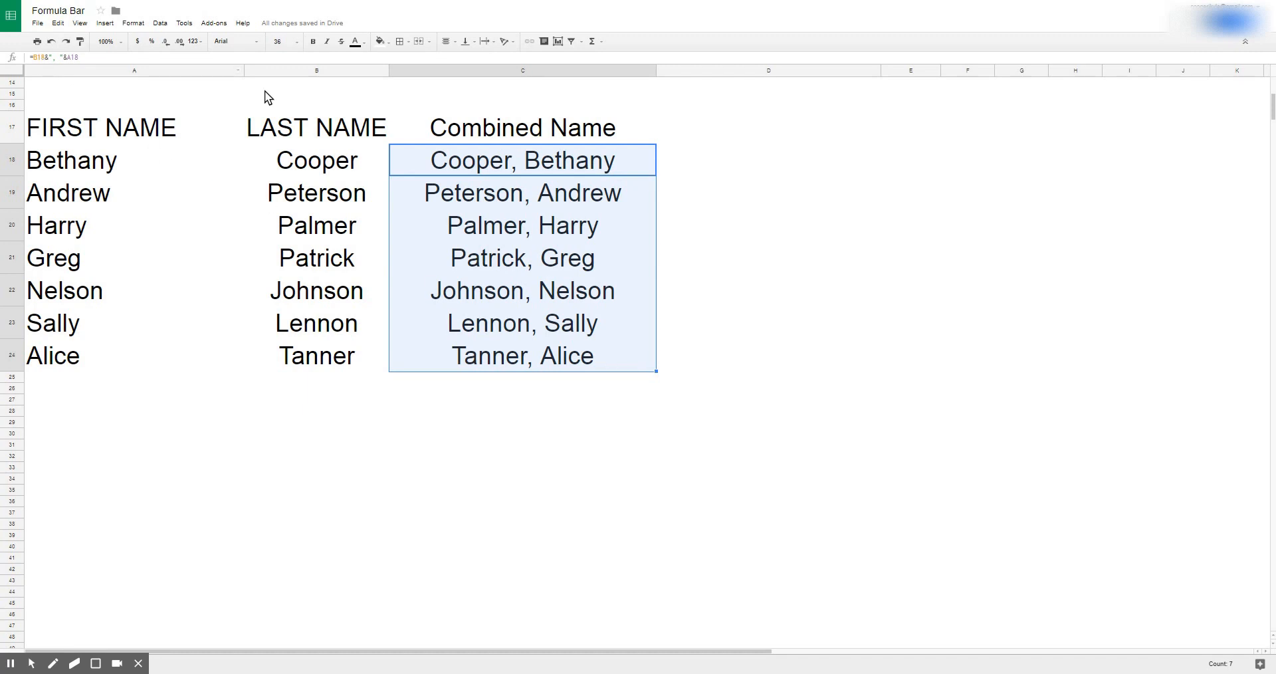
Copy the formula from C21 into the empty cell D31 and inspect which cells the pasted formula references
{"action": "left_click", "coordinate": [540, 265]}
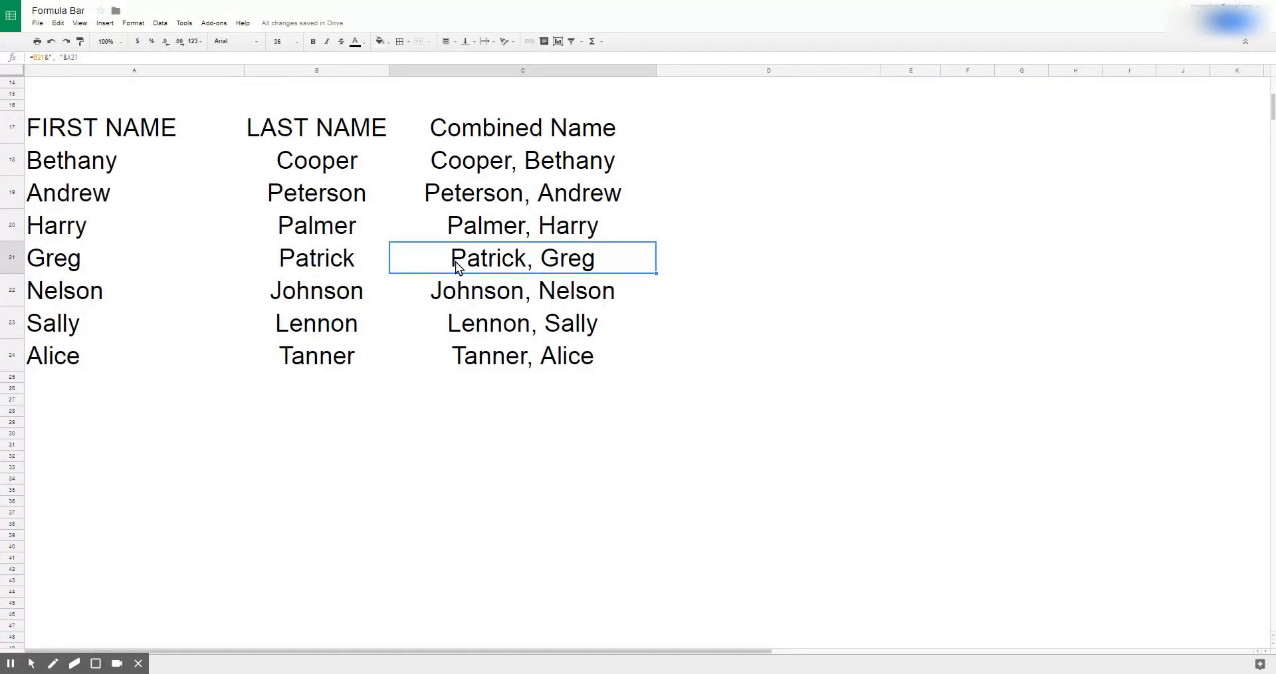
{"action": "key", "text": "ctrl+c"}
{"action": "left_click", "coordinate": [718, 447]}
{"action": "key", "text": "ctrl+v"}
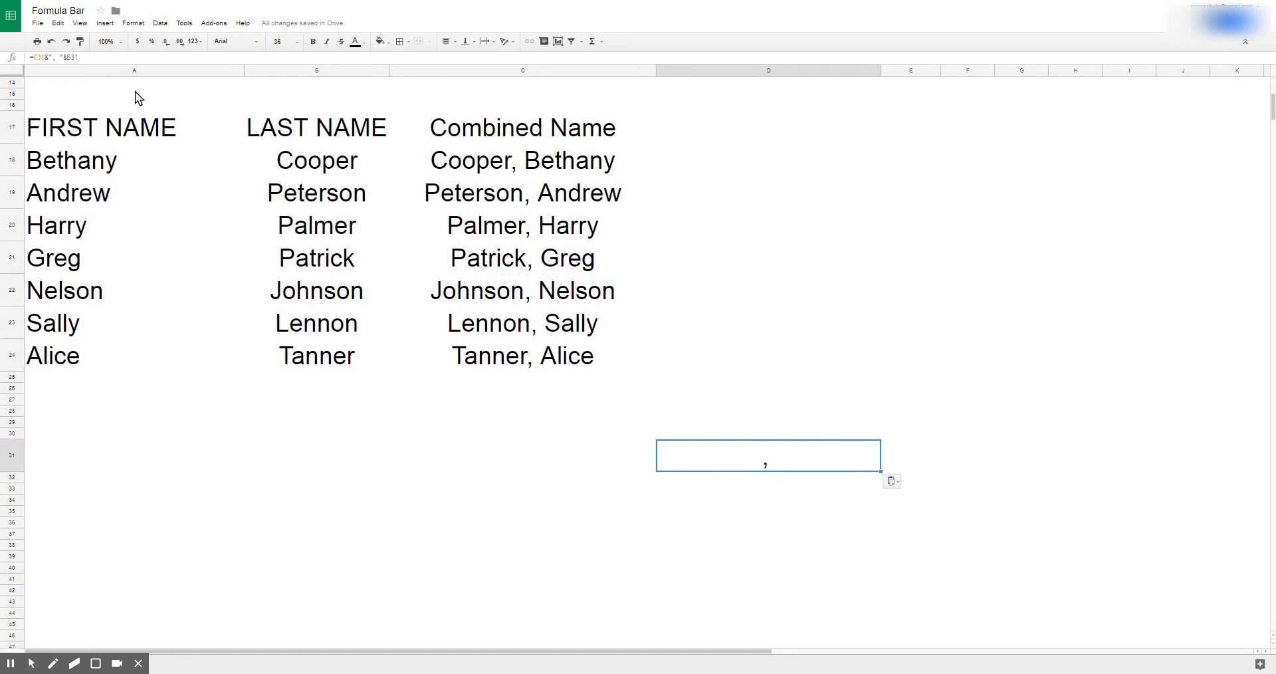
{"action": "left_click", "coordinate": [72, 58]}
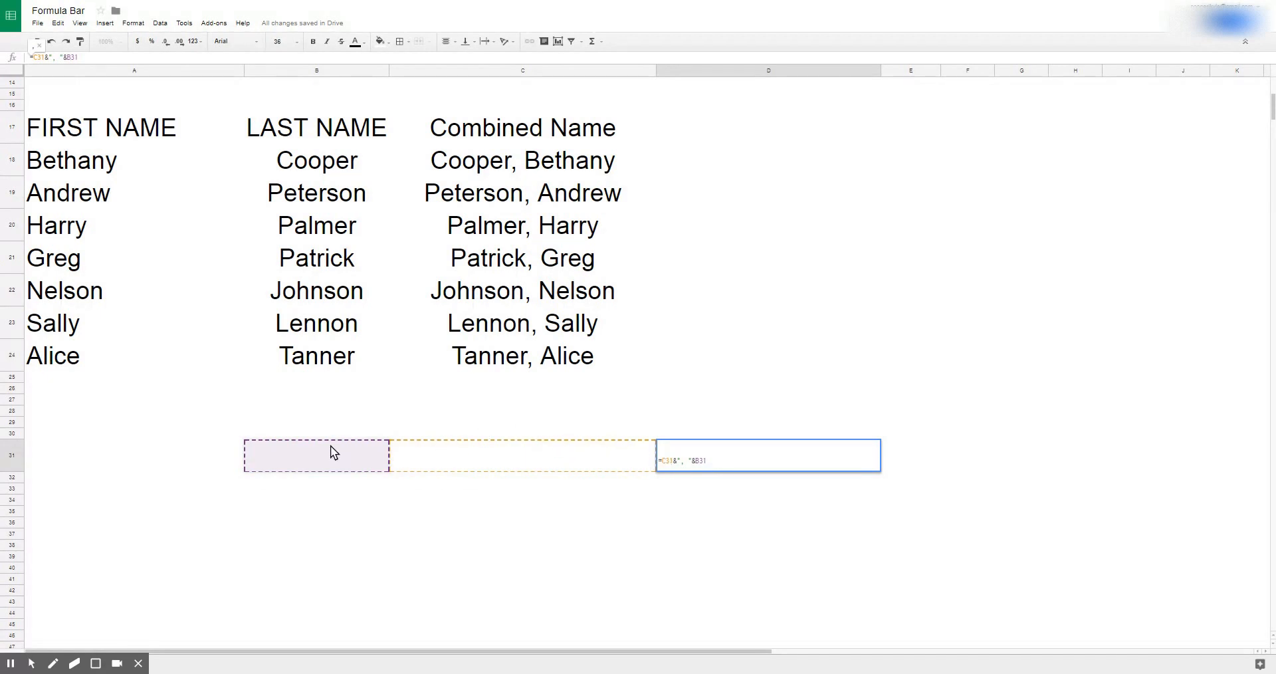
{"action": "left_click", "coordinate": [497, 237]}
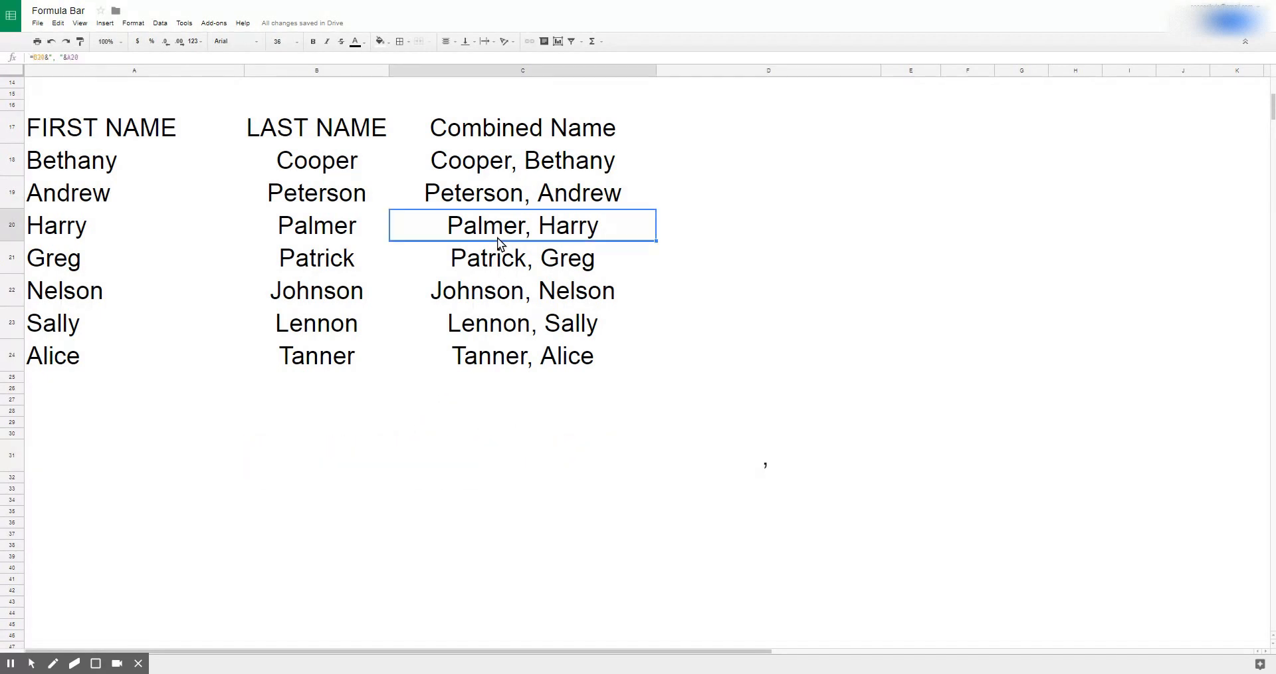
Inspect the cells referenced by C20's formula and clear the pasted formula from D31
{"action": "left_click", "coordinate": [64, 57]}
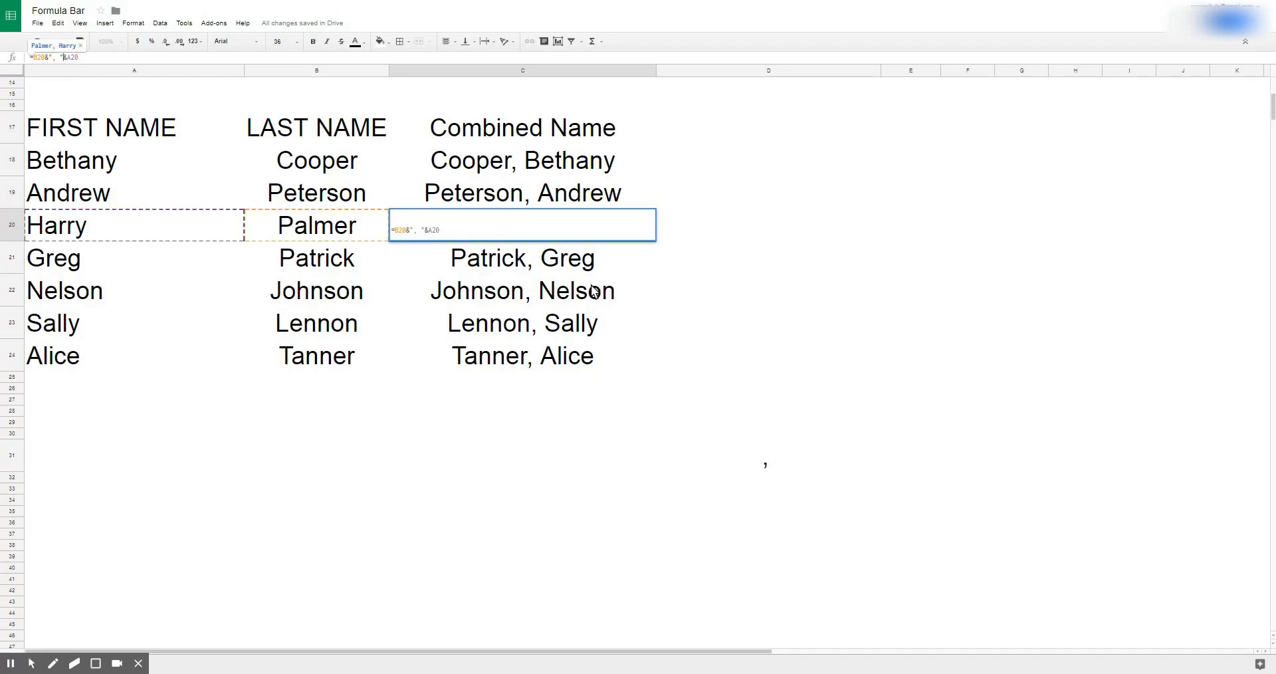
{"action": "key", "text": "Return"}
{"action": "left_click", "coordinate": [776, 465]}
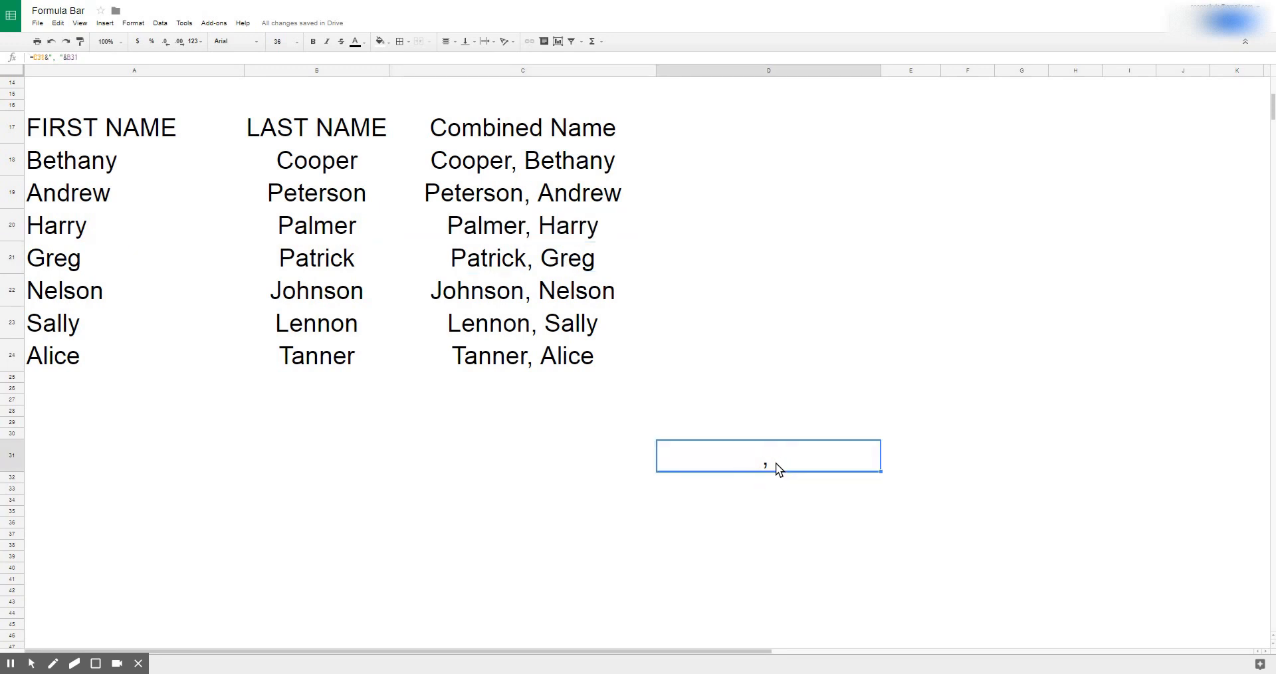
{"action": "key", "text": "Delete"}
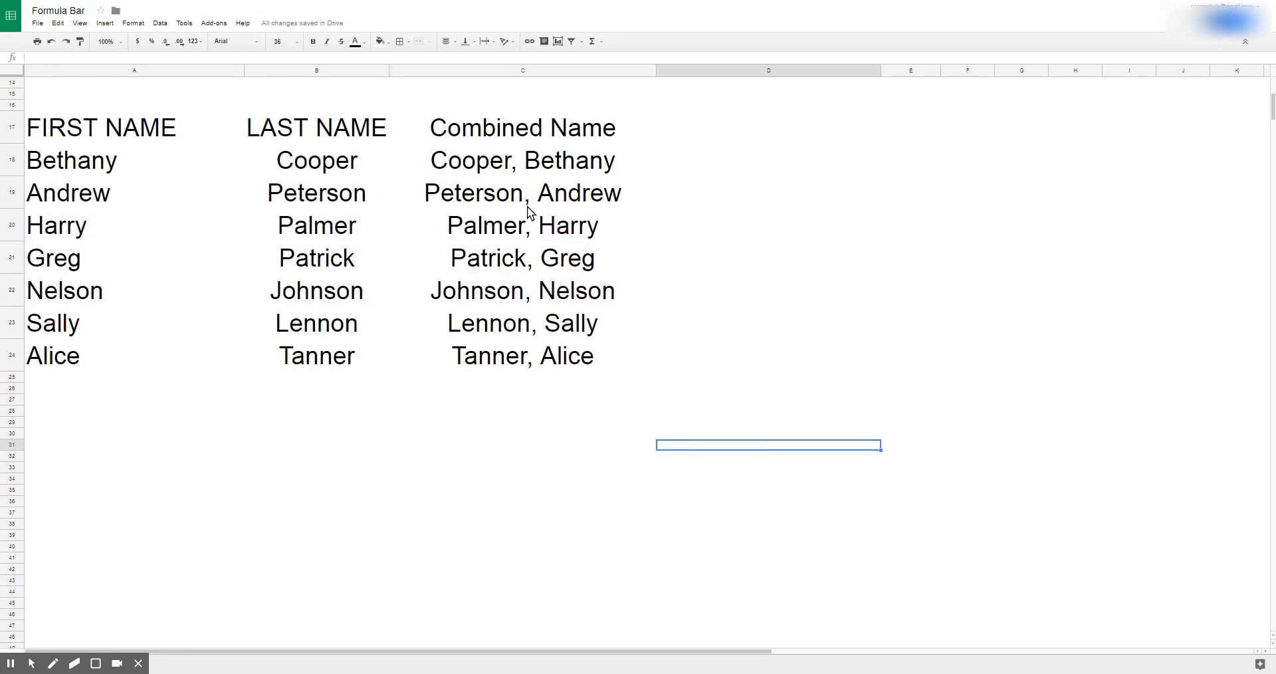
Try a regular paste of C19's formula into the empty cell D29 and clear the pasted content
{"action": "left_click", "coordinate": [506, 194]}
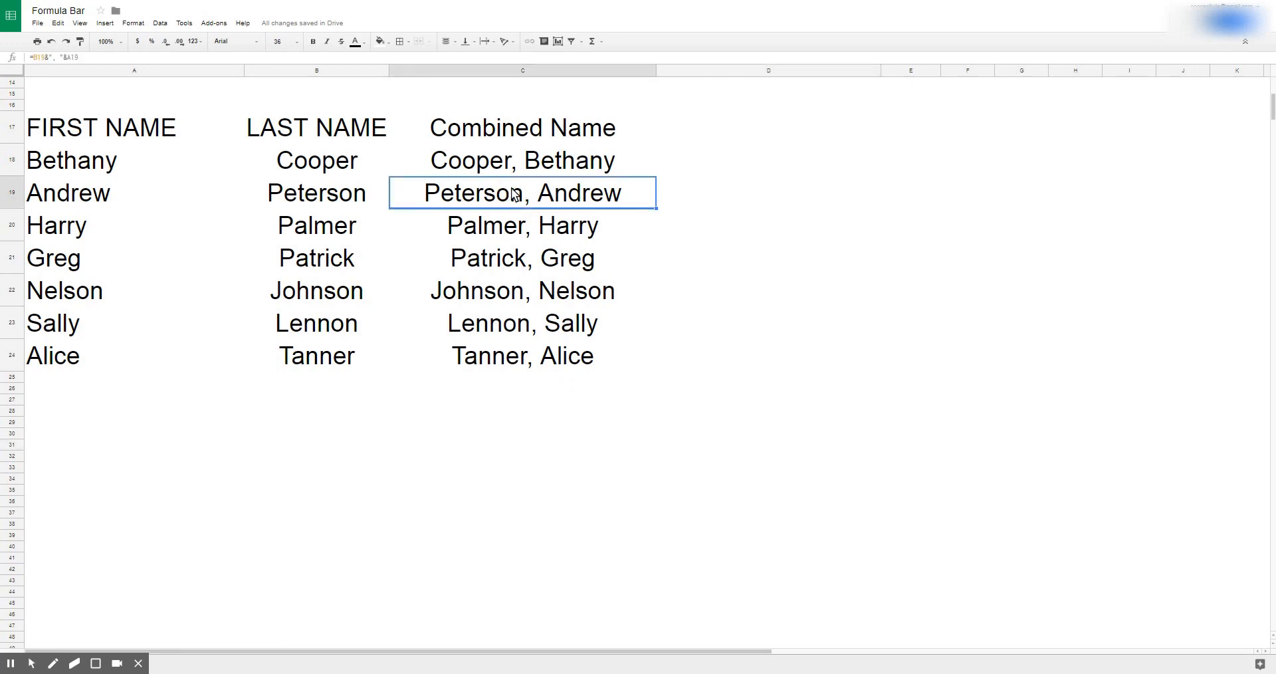
{"action": "key", "text": "ctrl+c"}
{"action": "left_click", "coordinate": [737, 424]}
{"action": "key", "text": "ctrl+v"}
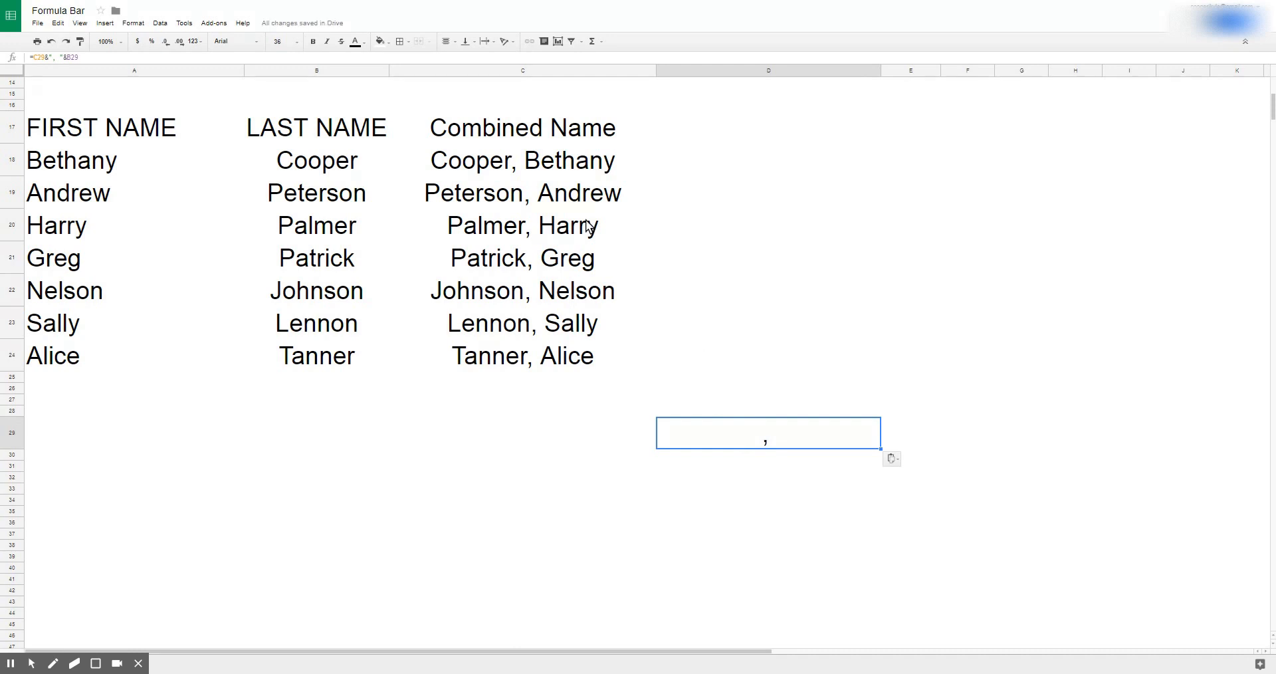
{"action": "key", "text": "Delete"}
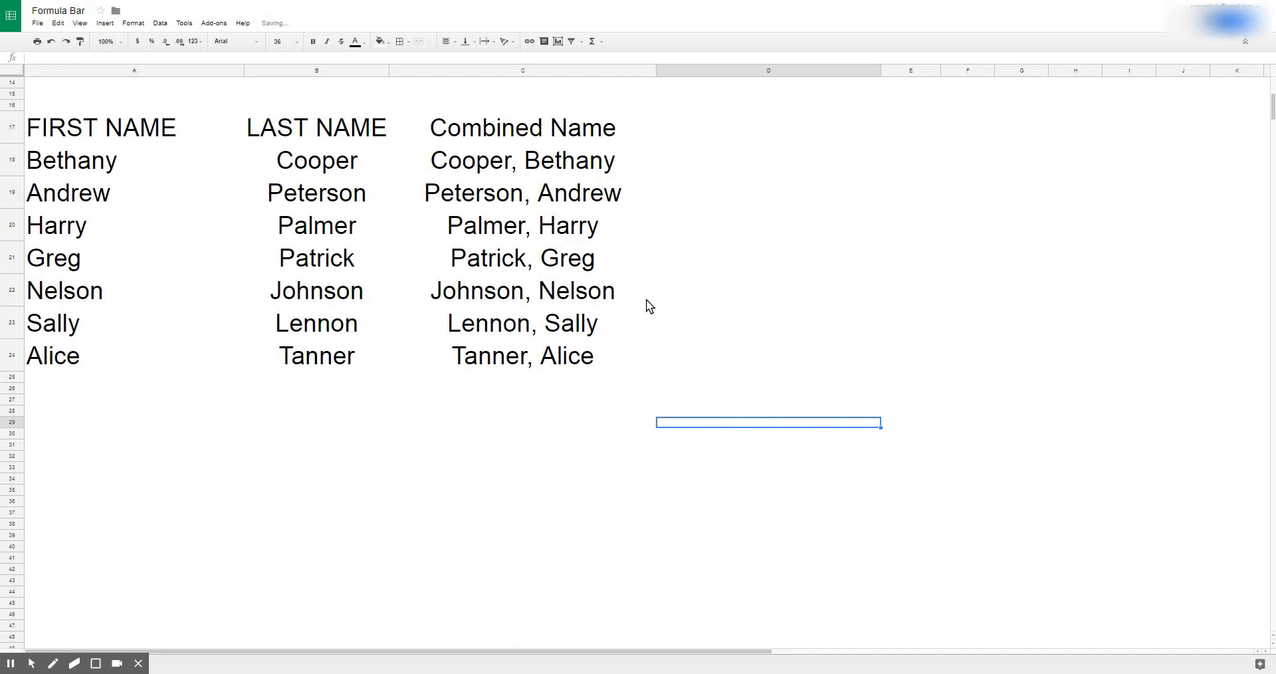
Copy C19 and paste only its value, without the formula, into the empty cell D29
{"action": "left_click", "coordinate": [513, 204]}
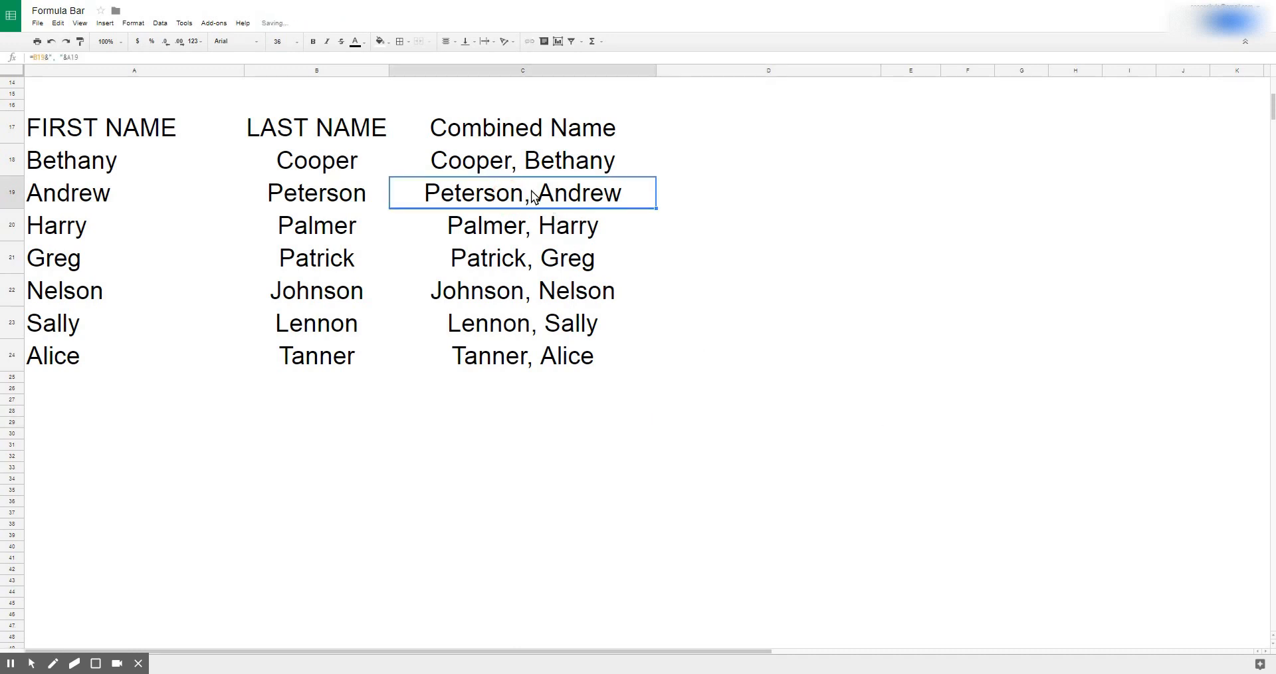
{"action": "key", "text": "ctrl+c"}
{"action": "left_click", "coordinate": [742, 425]}
{"action": "right_click", "coordinate": [746, 425]}
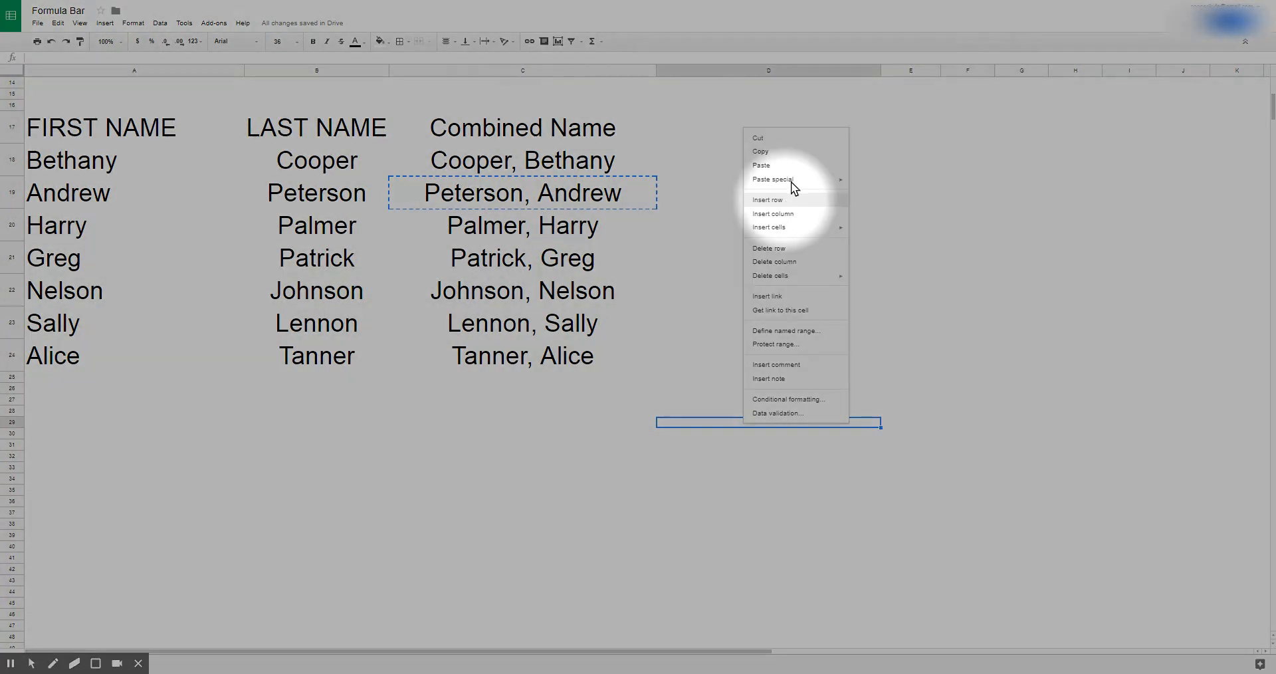
{"action": "mouse_move", "coordinate": [792, 178]}
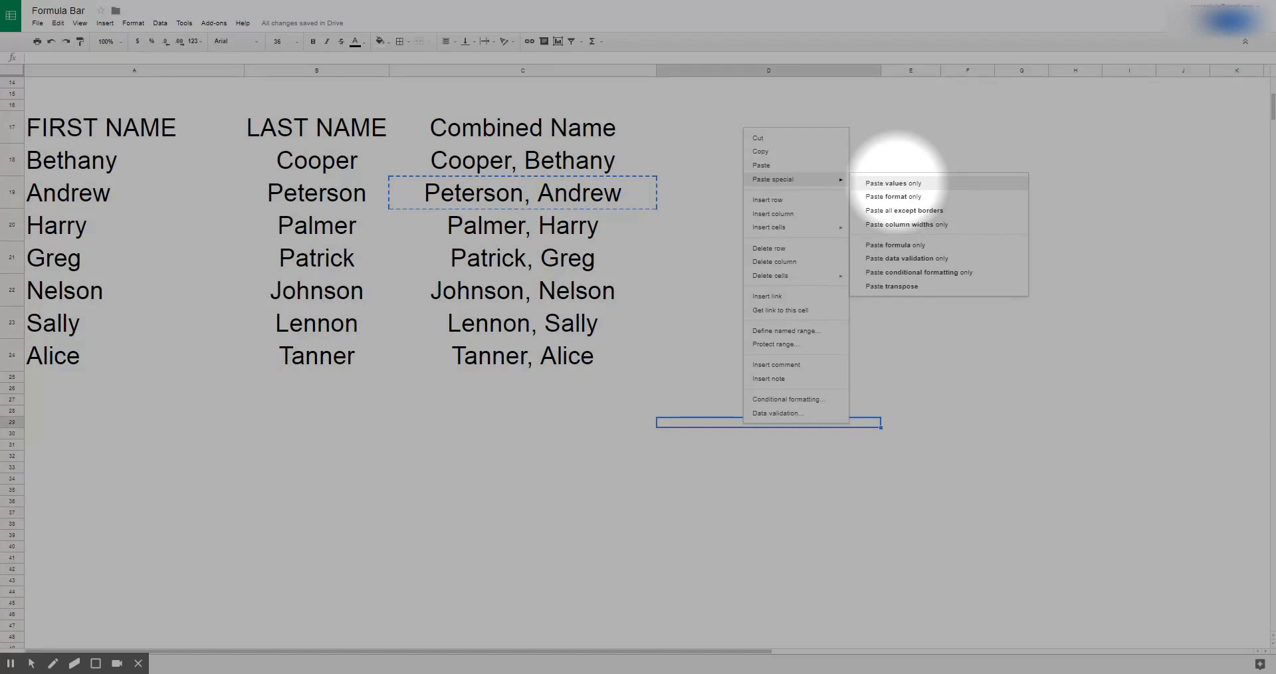
{"action": "left_click", "coordinate": [897, 182]}
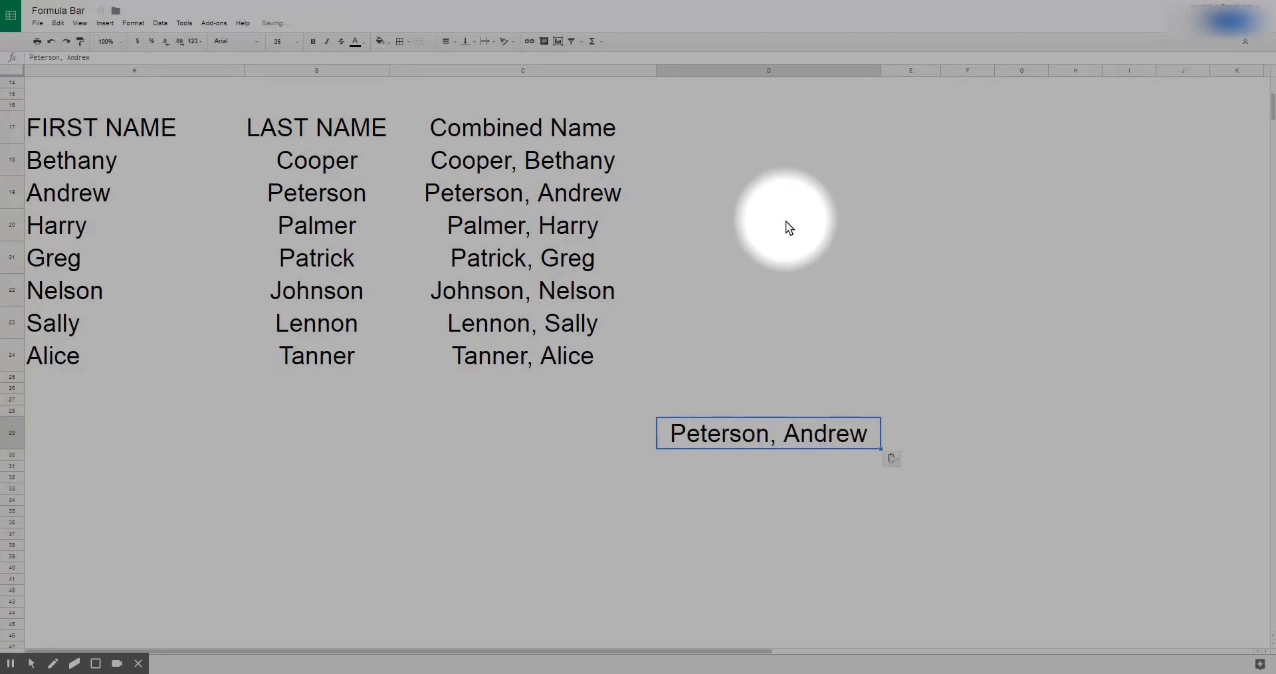